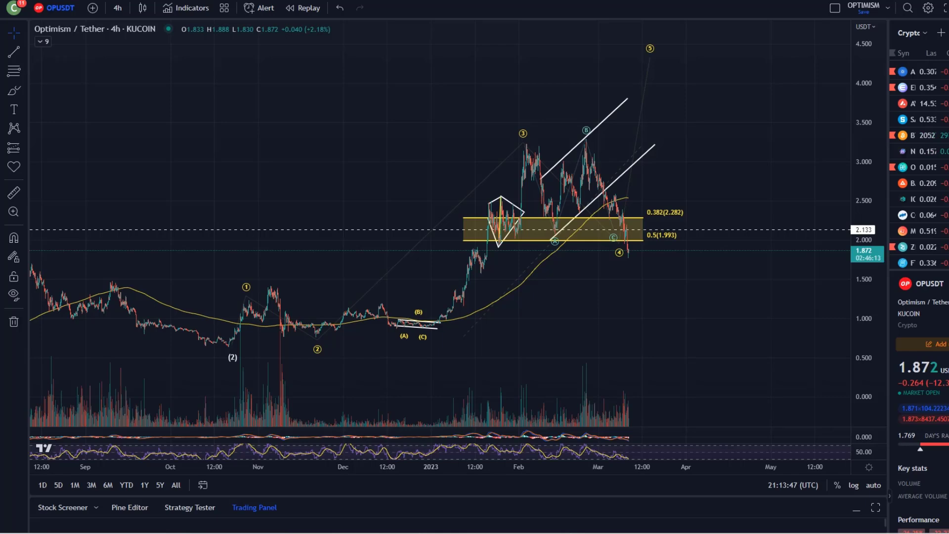
- Check the (A)(B)(C) correction, then select the Elliott wave starting at (2)
scroll(453, 252, down, 2)
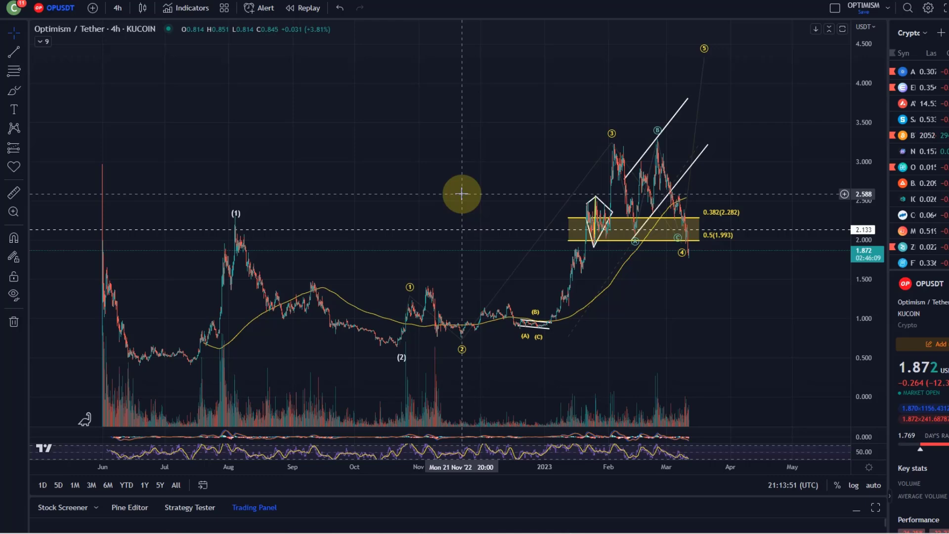
scroll(462, 193, up, 2)
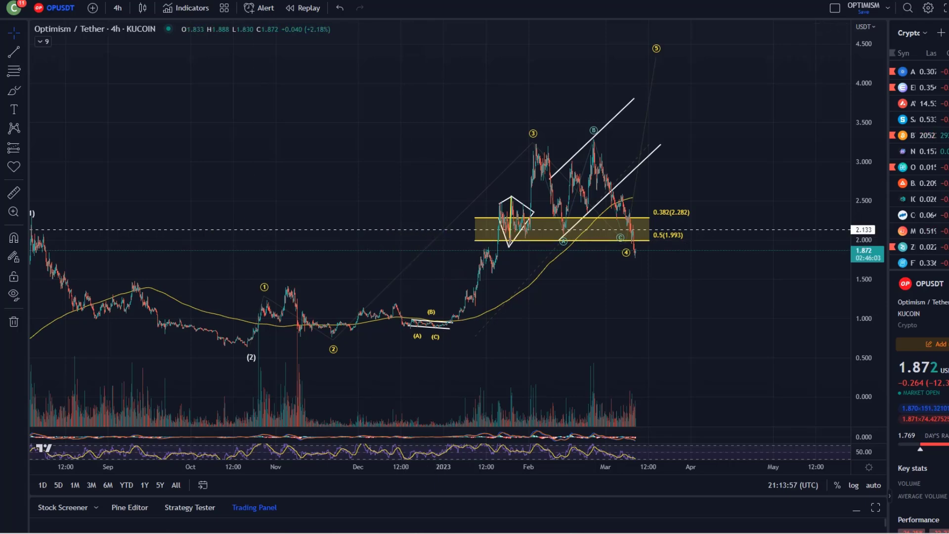
click(433, 313)
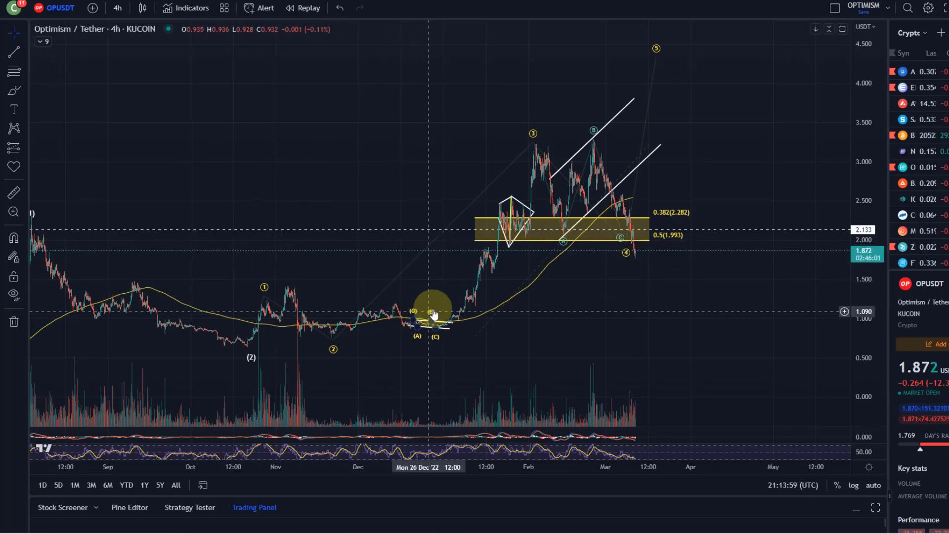
scroll(445, 320, down, 3)
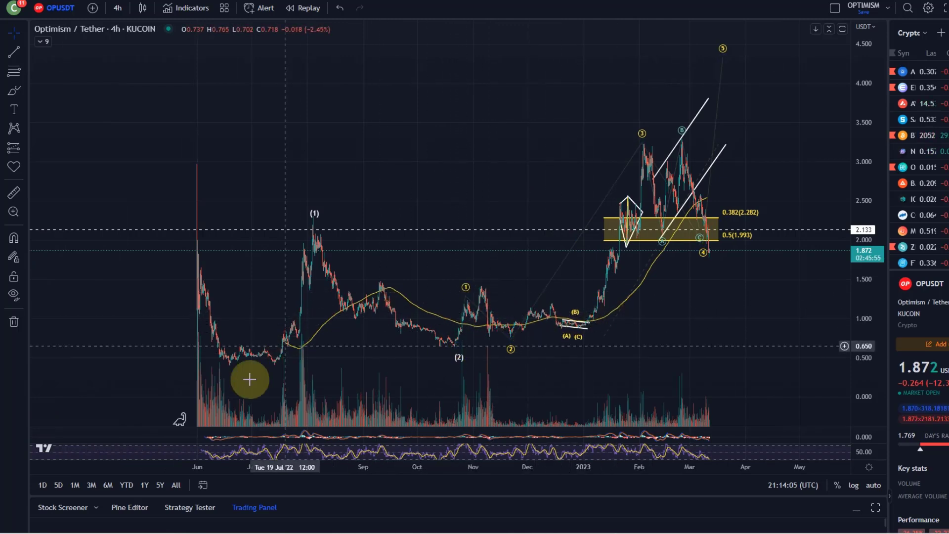
click(458, 353)
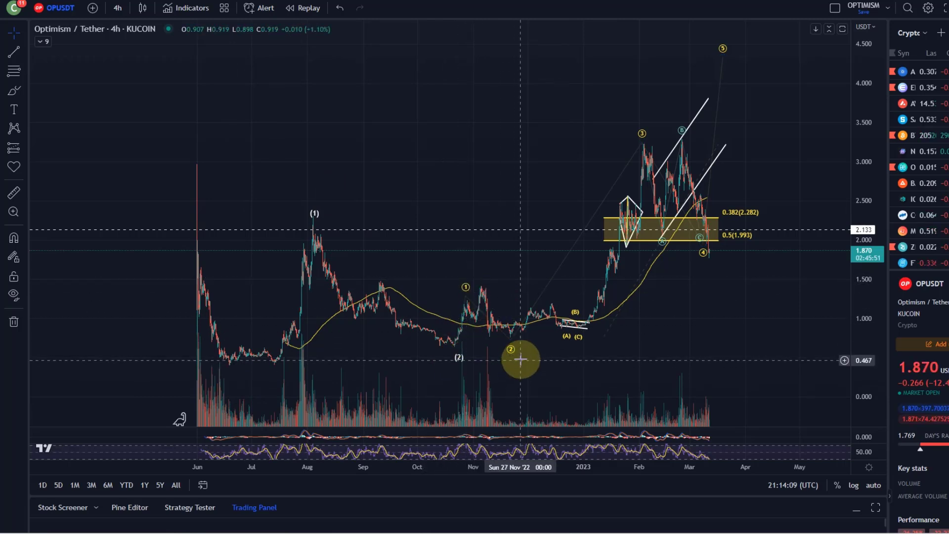
drag(695, 295, 635, 310)
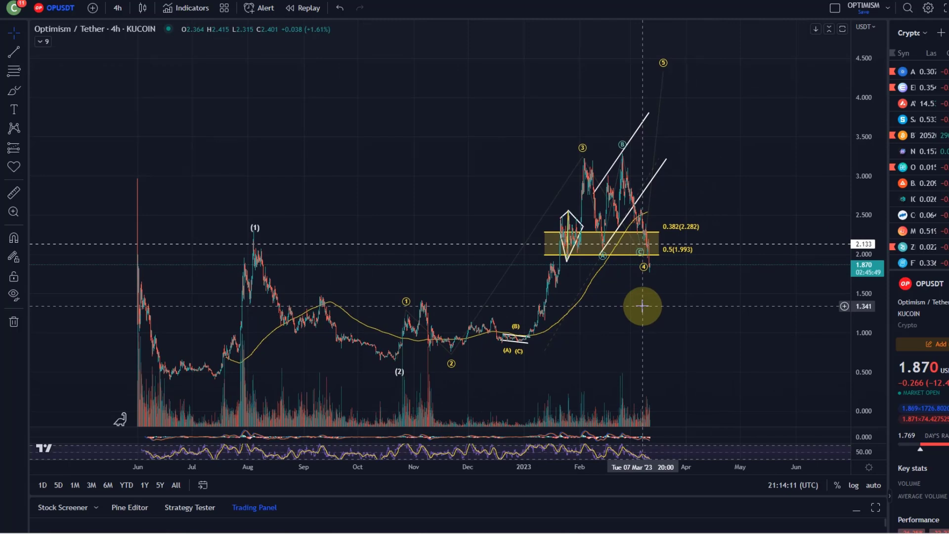
- Move the circled wave 3 up-right, wave 4 to April near 2.0, and wave 5 to May near 3.5
click(585, 161)
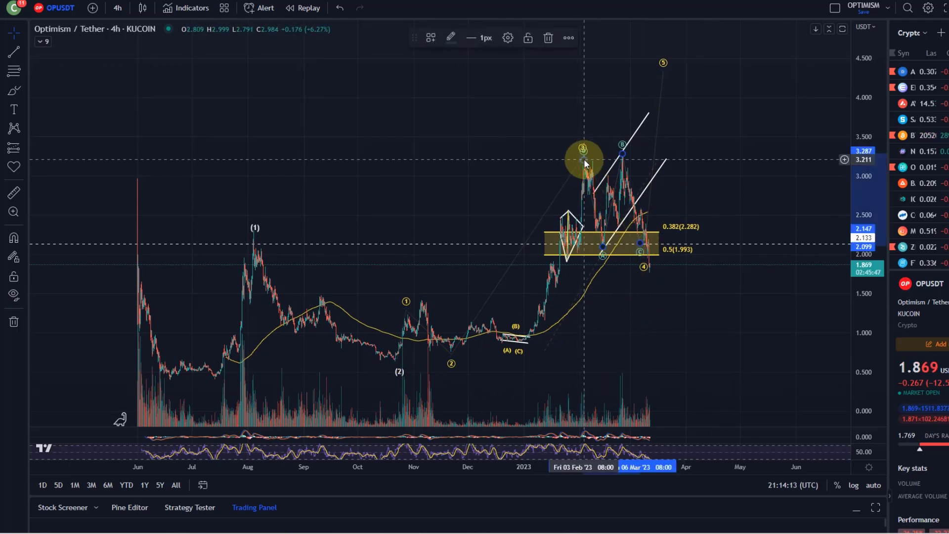
drag(584, 158, 607, 136)
drag(643, 258, 702, 246)
drag(664, 73, 745, 134)
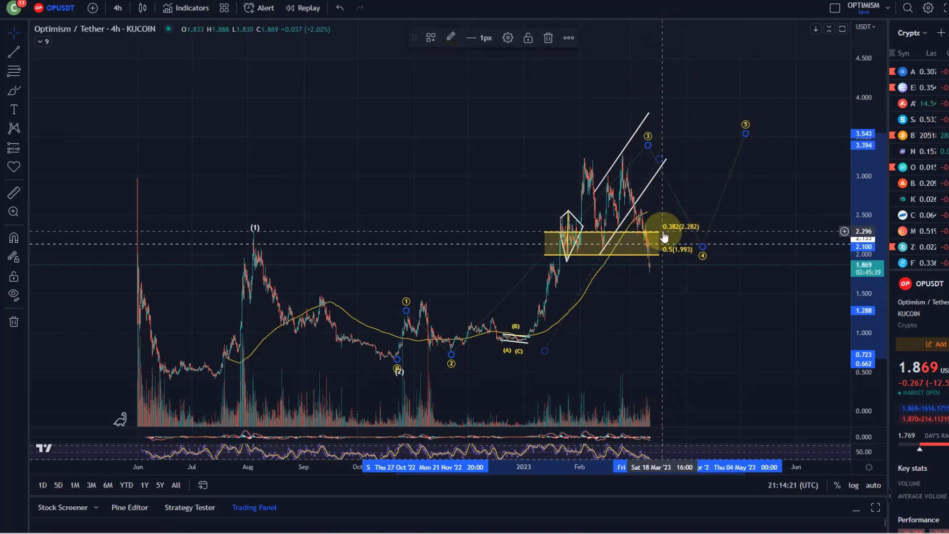
drag(672, 276, 607, 283)
click(591, 242)
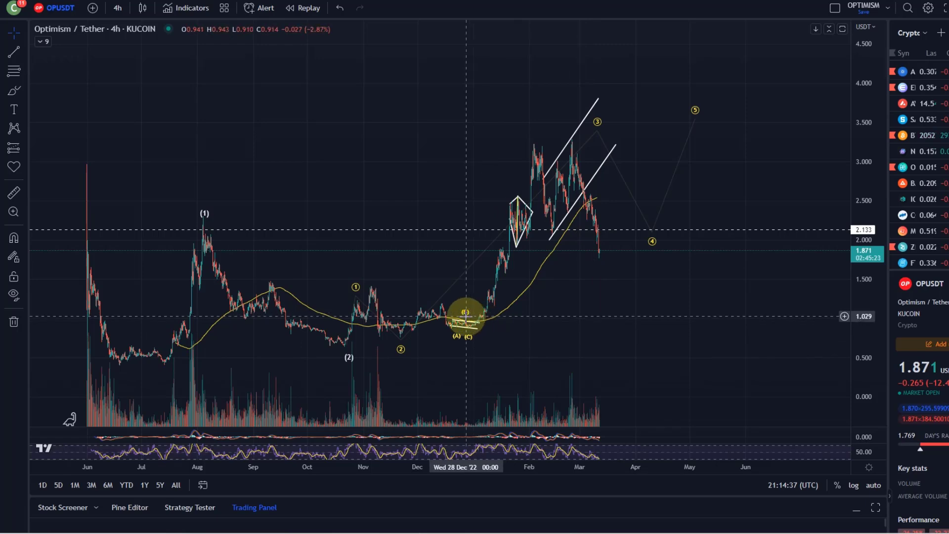
scroll(455, 346, up, 3)
- Draw a new Elliott (1)–(5) impulse from the November low, with (3) at 2.540 and (4) in March
drag(456, 346, 599, 293)
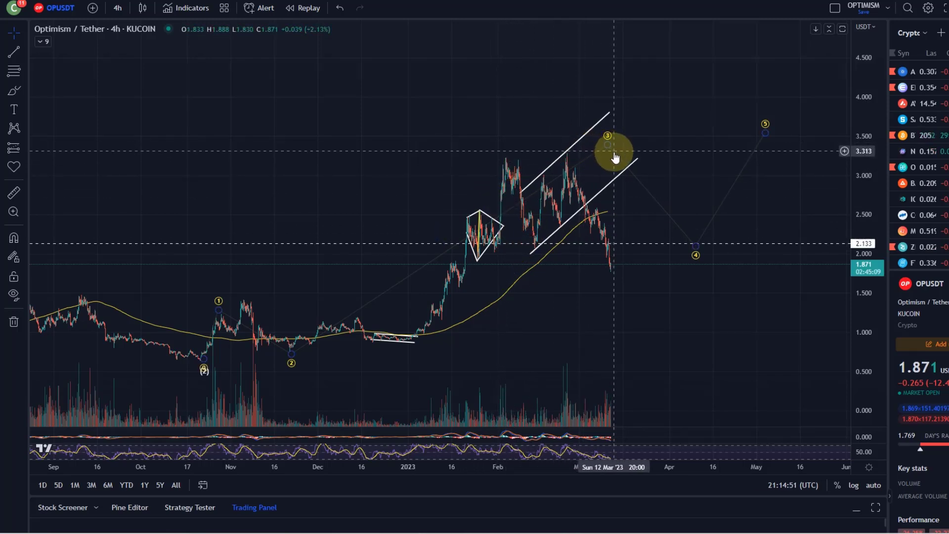
mouse_move(609, 143)
mouse_down()
mouse_move(643, 107)
mouse_move(624, 124)
mouse_up()
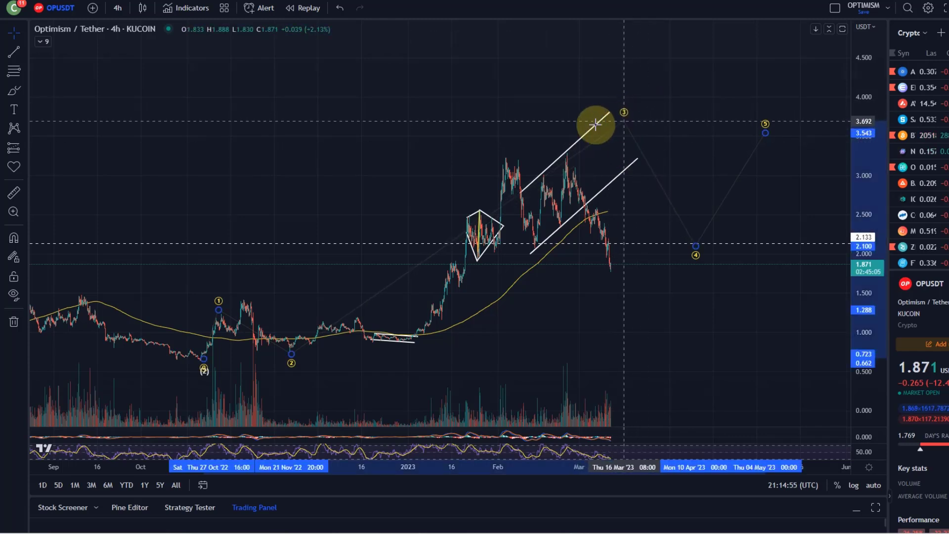
click(15, 126)
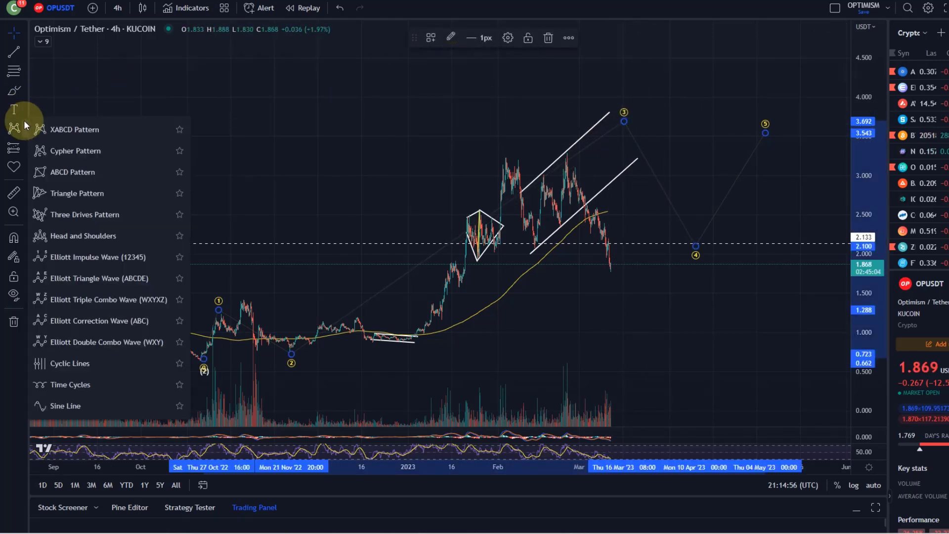
click(124, 257)
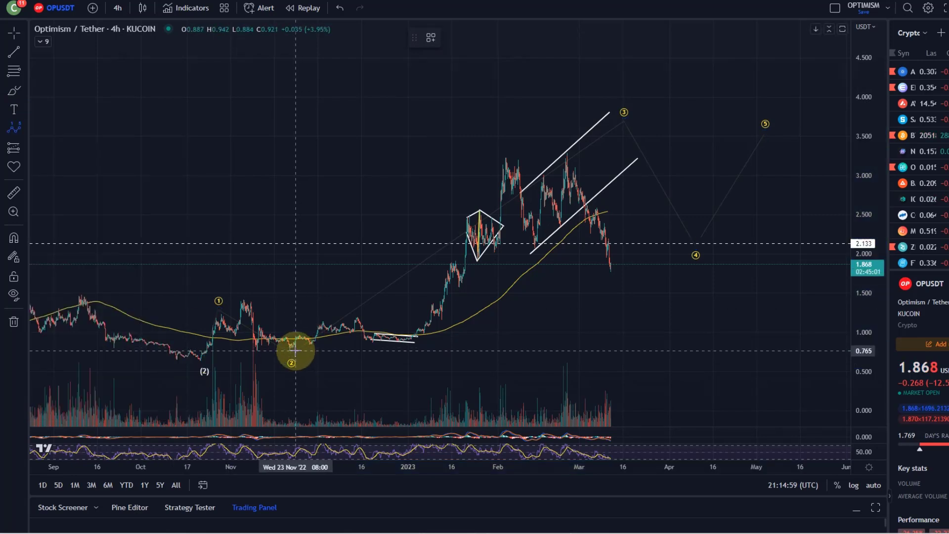
drag(291, 354, 321, 320)
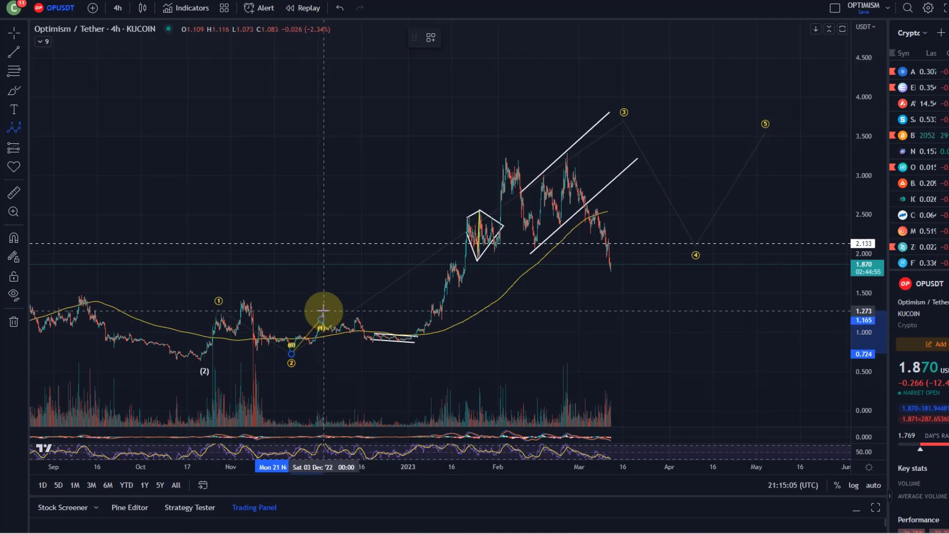
drag(324, 310, 613, 179)
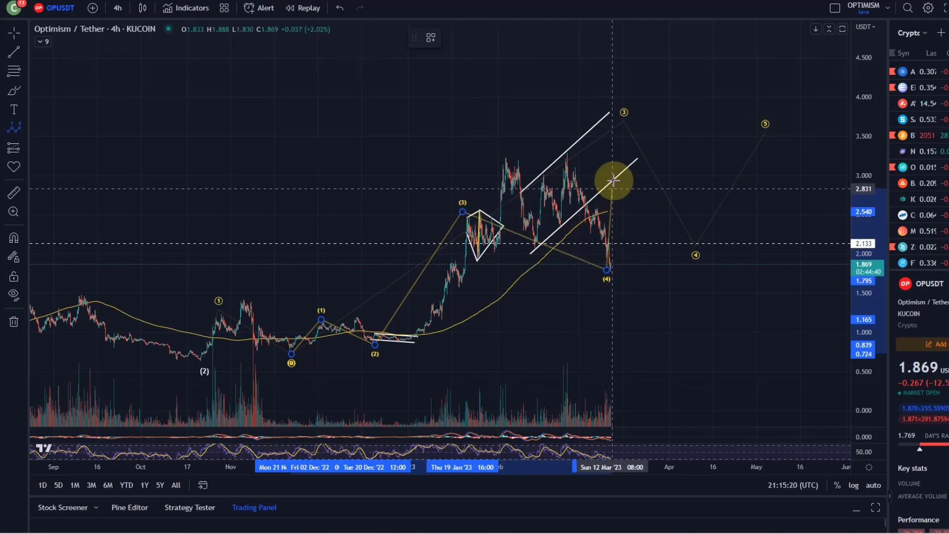
click(655, 161)
- Shift the circled wave 3 point right and raise the circled wave 4 point to about 2.93
drag(624, 120, 675, 120)
drag(696, 246, 707, 230)
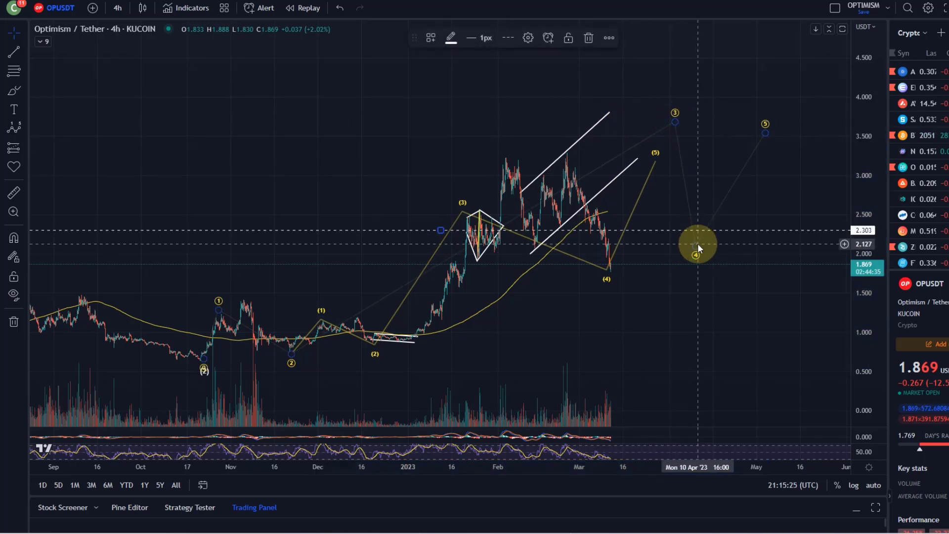
mouse_move(710, 220)
mouse_down()
mouse_move(736, 148)
mouse_move(762, 138)
mouse_move(776, 34)
mouse_up()
scroll(526, 225, up, 1)
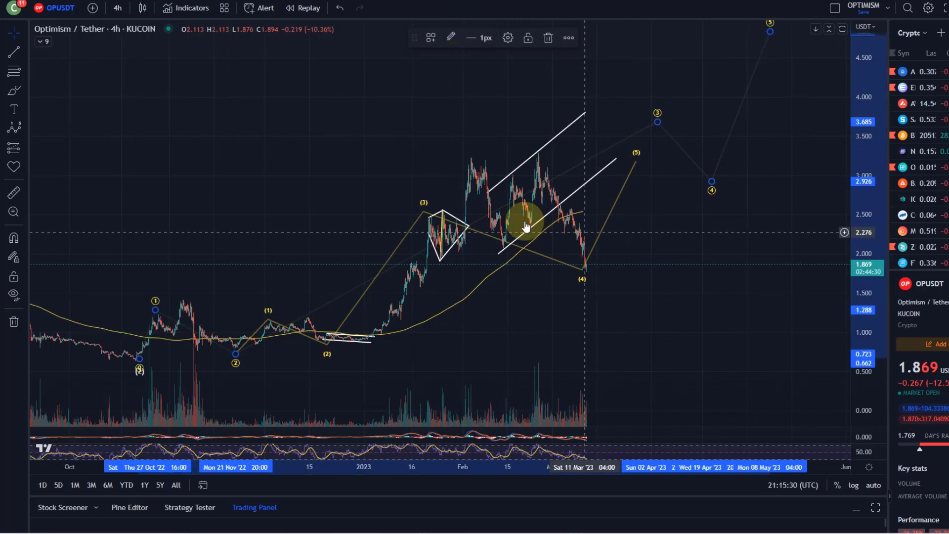
- Undo the accidental diamond edit, delete the leftover white line, and lower (4) to 1.720
click(451, 252)
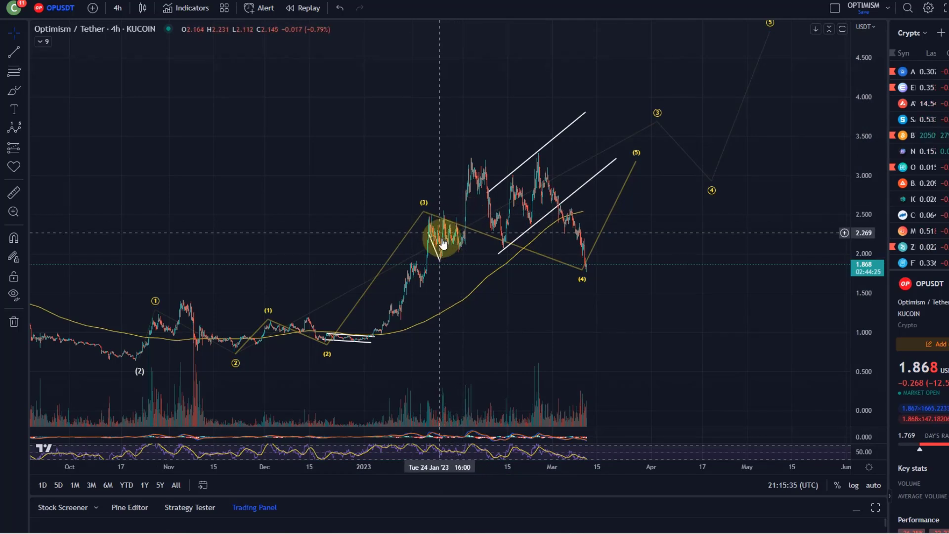
drag(435, 252, 440, 261)
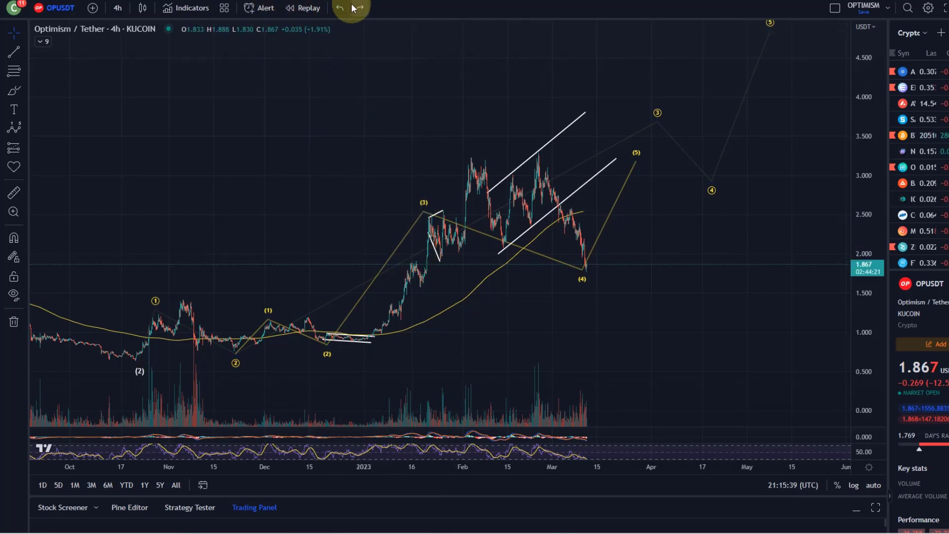
click(359, 8)
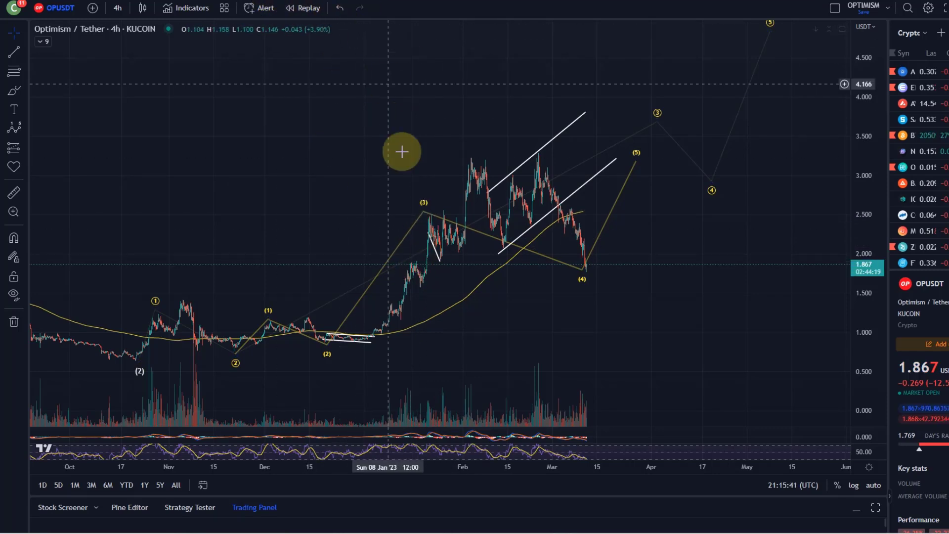
key(Delete)
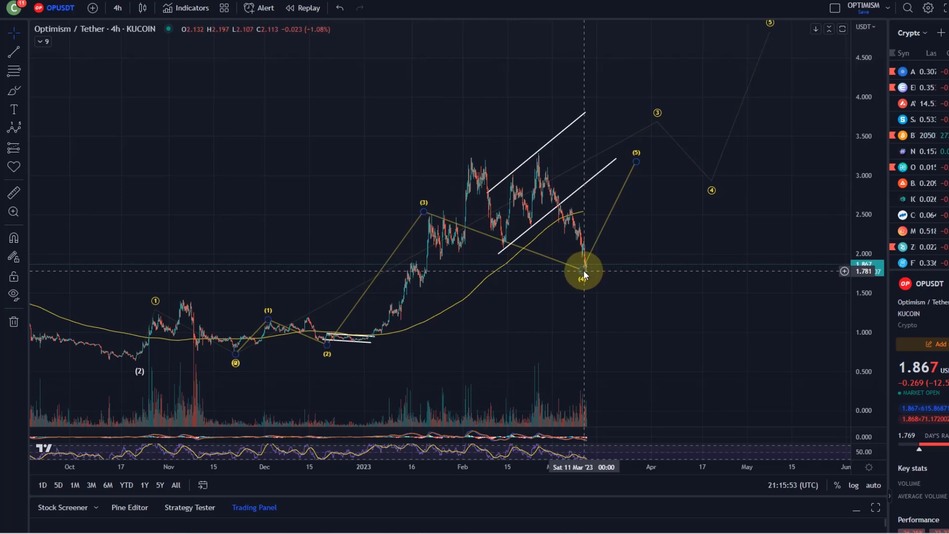
drag(584, 271, 588, 275)
click(14, 71)
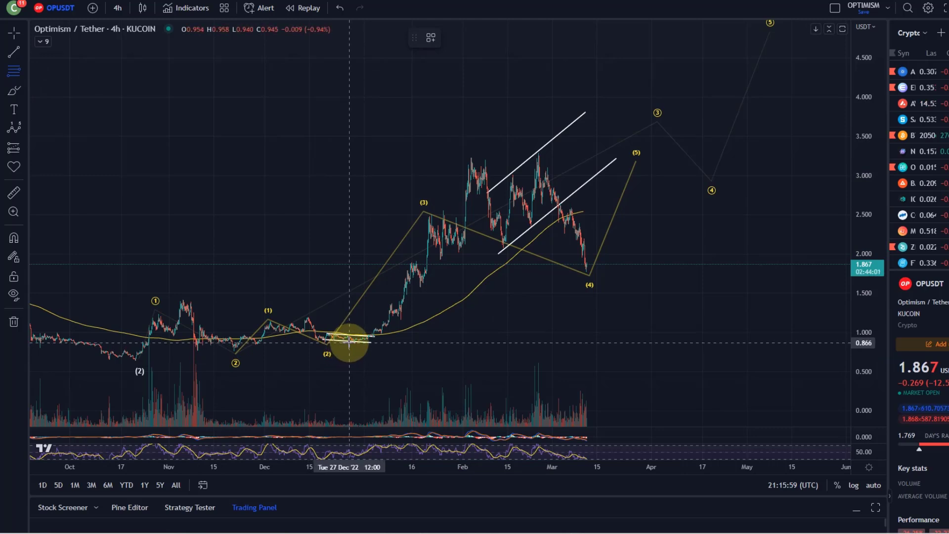
- Draw an orange-template Fib retracement framing wave (4) at 0.236 (2.124), 0.382 (1.884), 0.5 (1.690)
drag(349, 341, 687, 213)
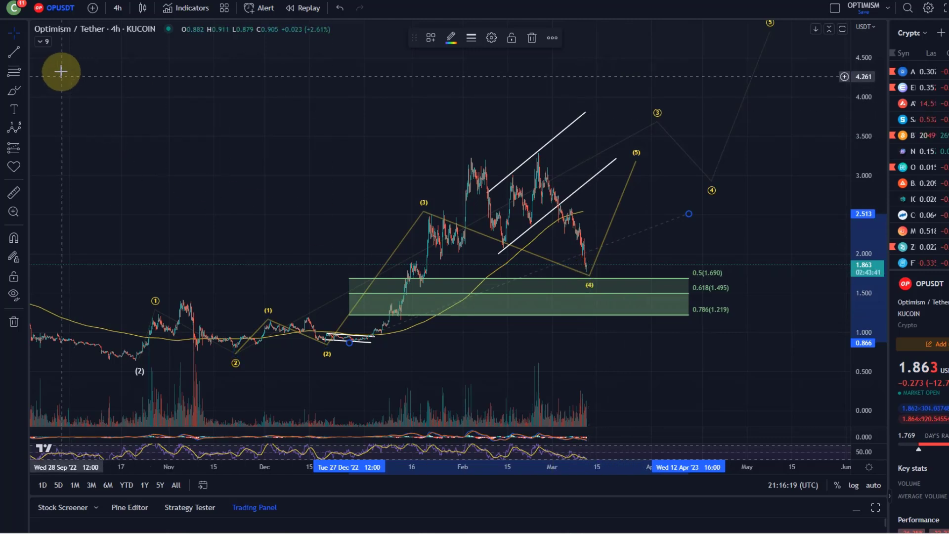
click(428, 42)
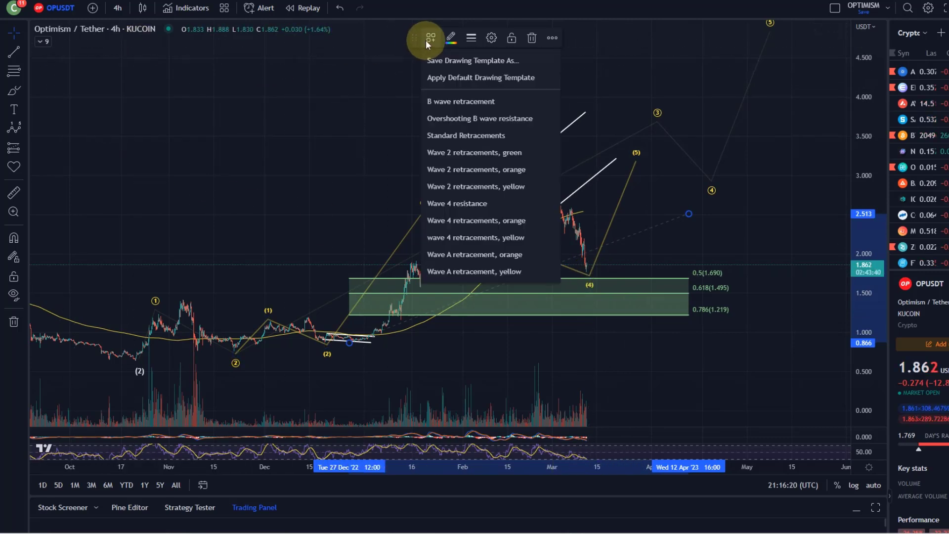
click(496, 221)
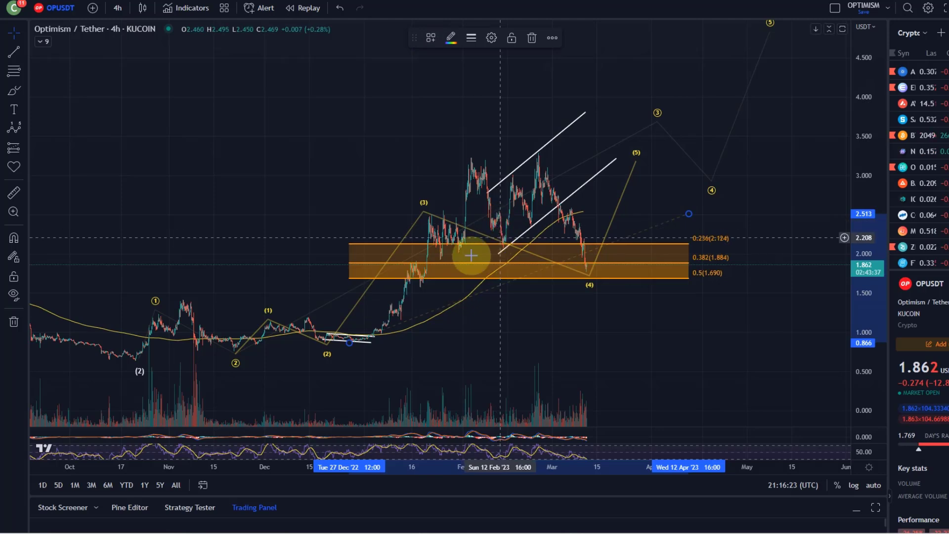
drag(350, 341, 518, 342)
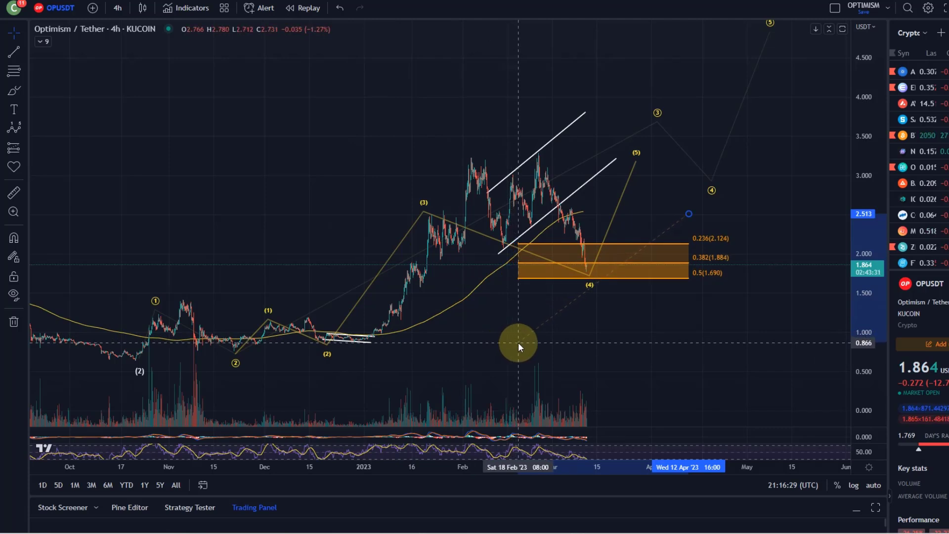
drag(604, 319, 577, 320)
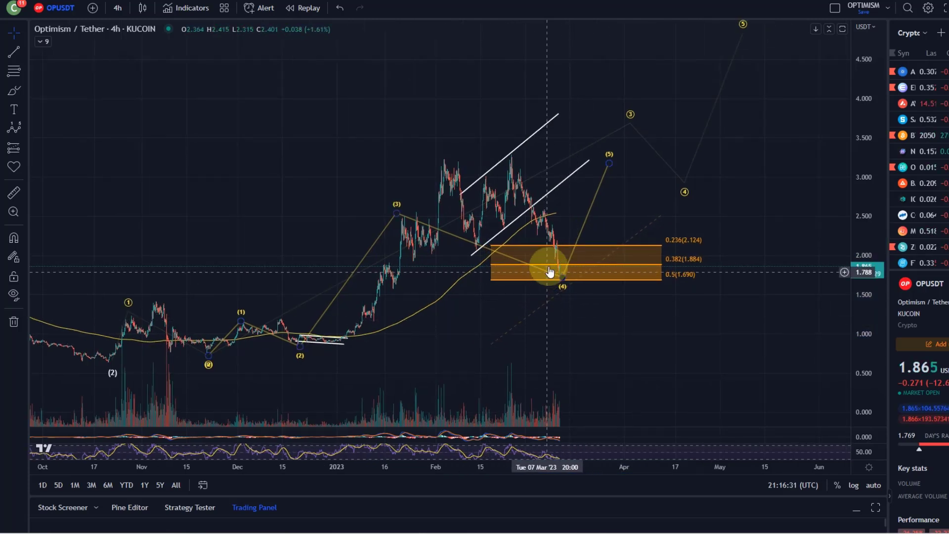
- Start an Elliott ABC correction at the wave (3) peak near 2.513, placing (A) at the February low
click(29, 135)
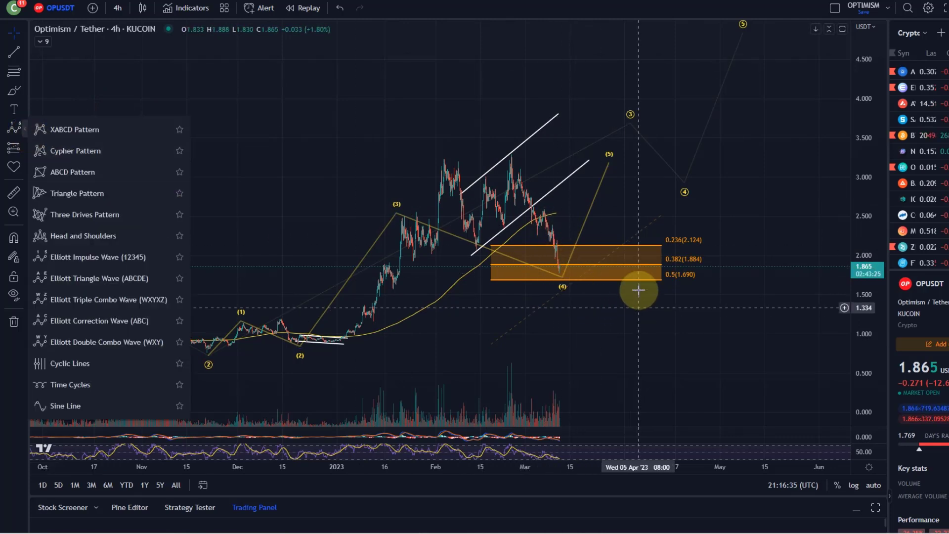
click(593, 271)
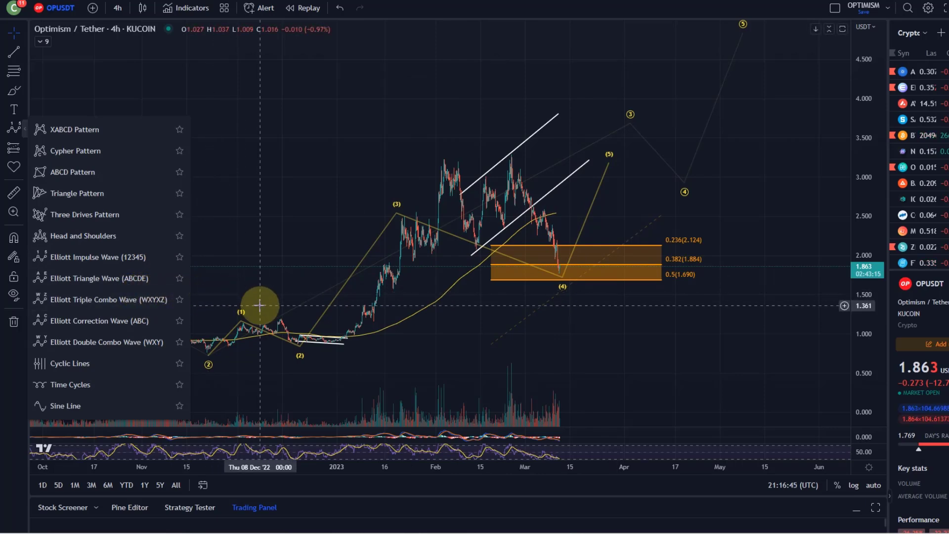
scroll(290, 327, down, 2)
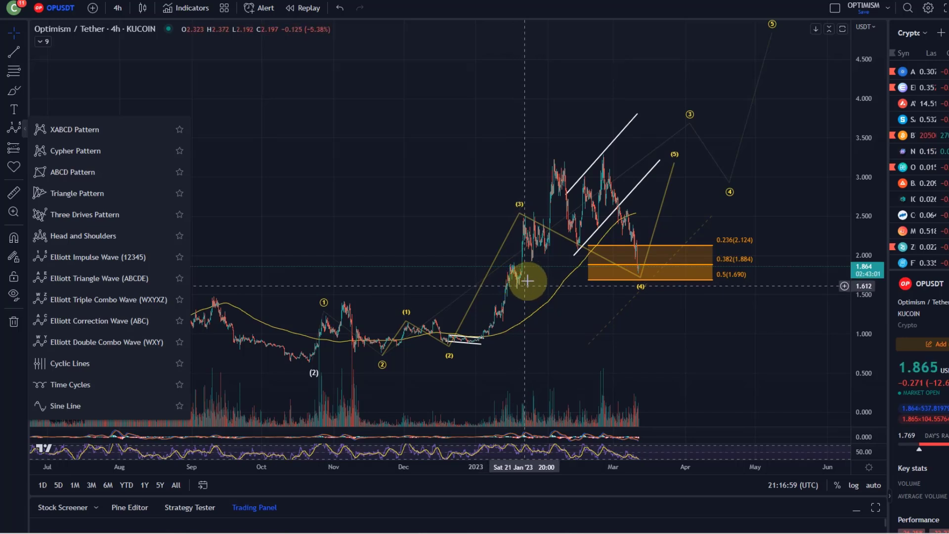
click(133, 321)
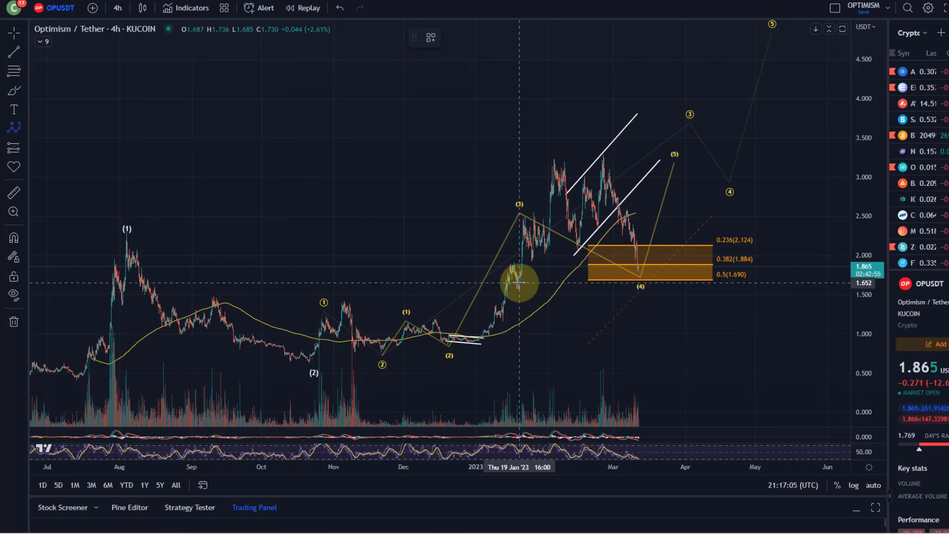
scroll(516, 283, up, 3)
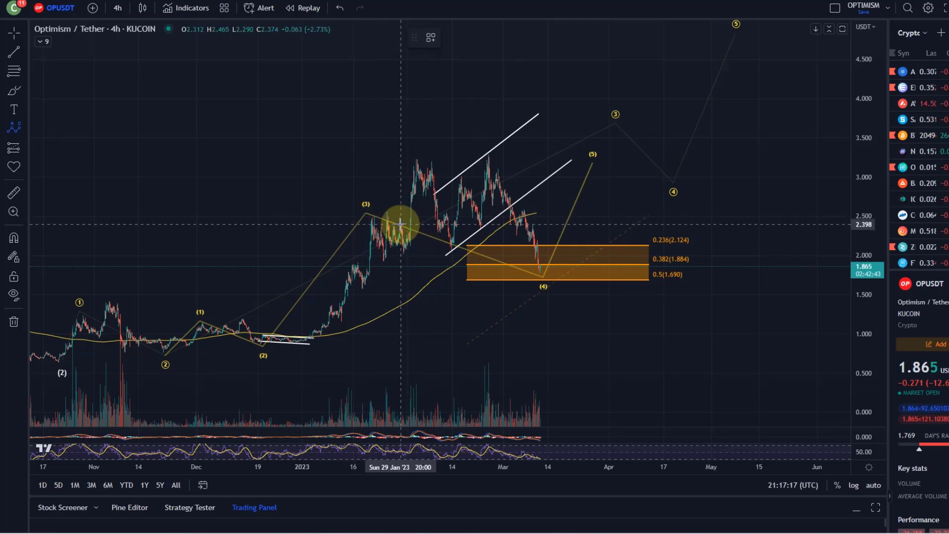
click(367, 215)
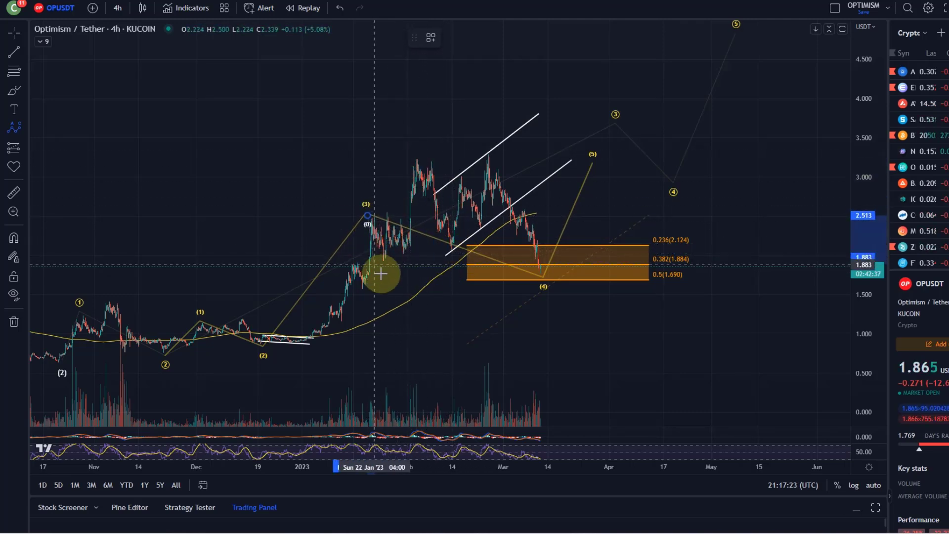
click(445, 252)
- Place (B) near 3.306 and (C) at the recent low, then draw a Fib extension from (3) through (A)
click(487, 153)
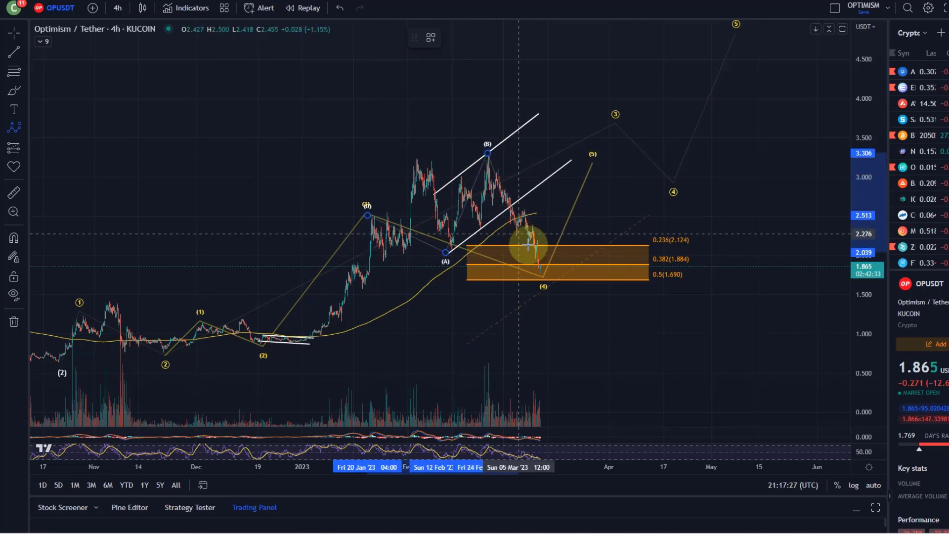
click(537, 273)
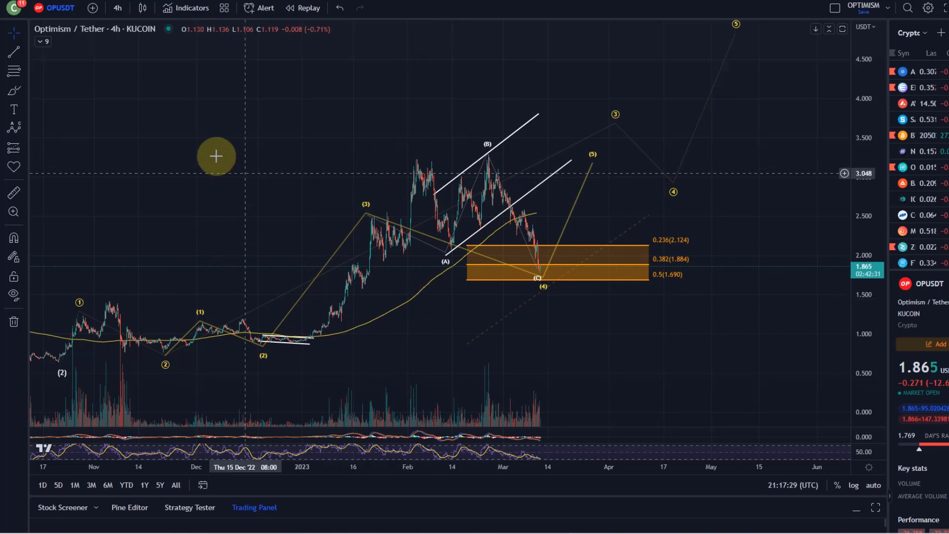
click(22, 71)
click(35, 72)
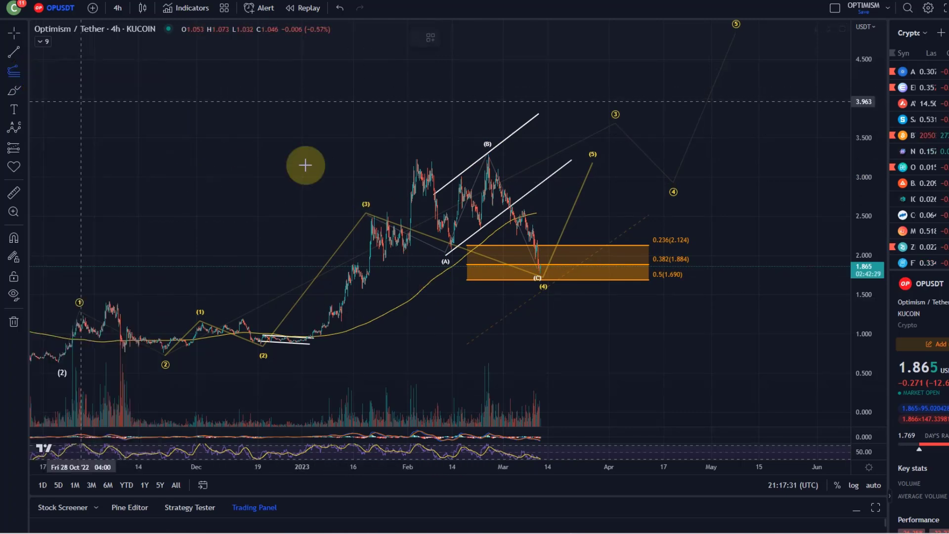
click(364, 217)
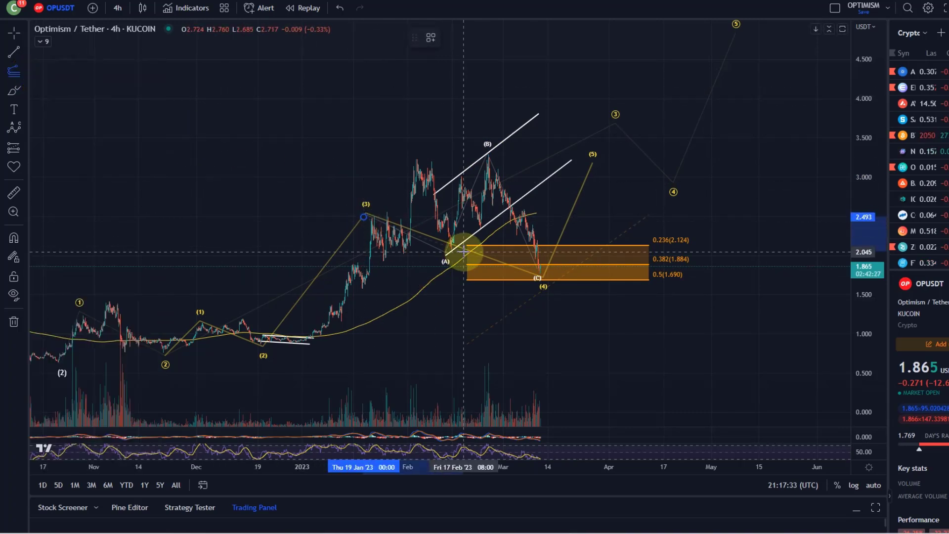
click(451, 250)
click(692, 155)
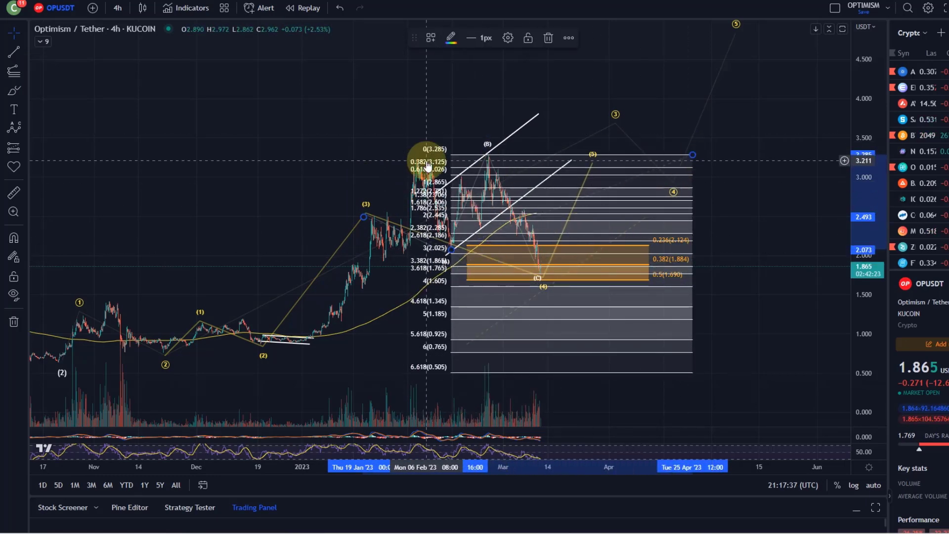
- Delete the Fibonacci extension and zoom the chart out
key(Delete)
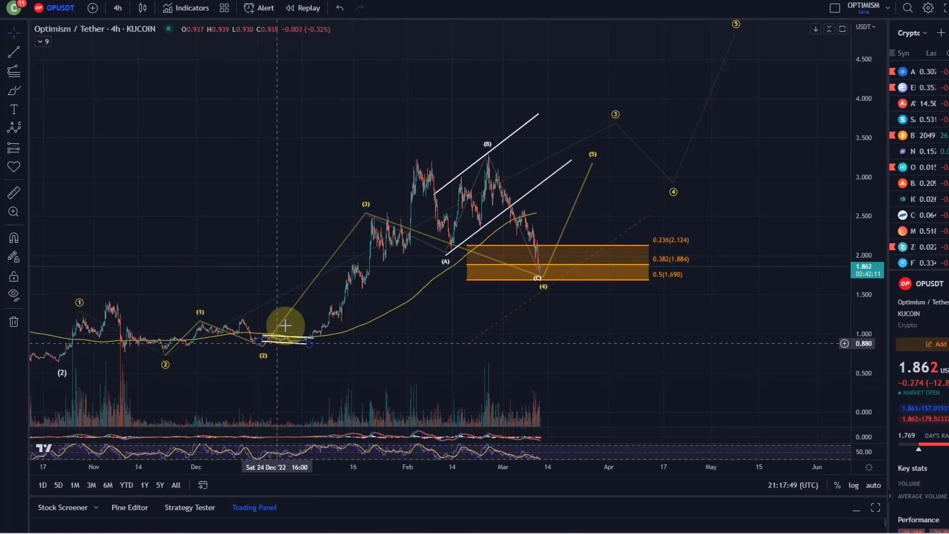
scroll(282, 328, down, 3)
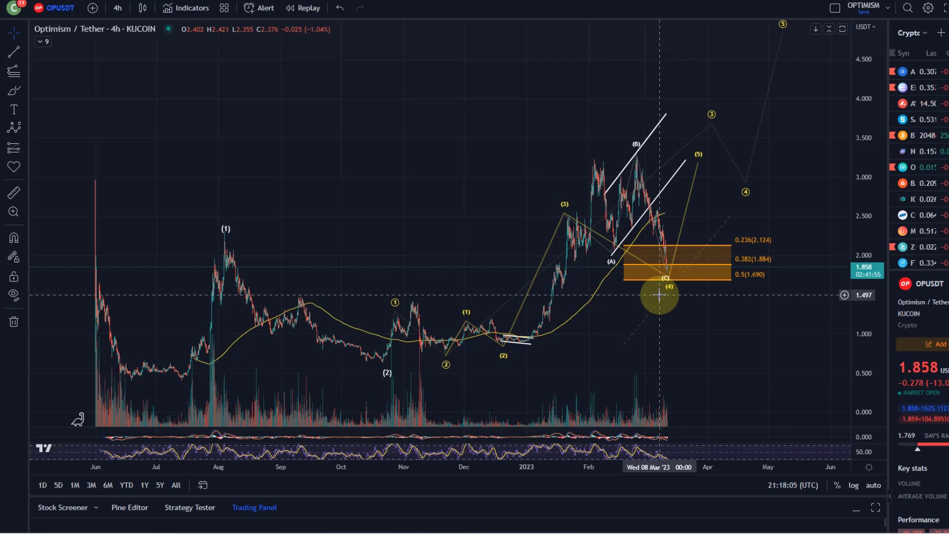
- Enable the 0.618 and 0.786 levels on the orange Fibonacci retracement
click(767, 245)
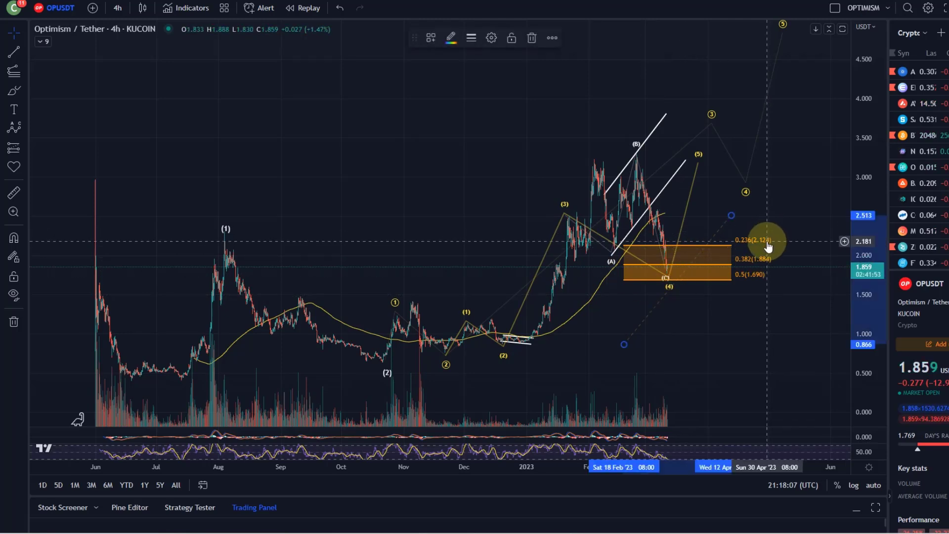
click(491, 37)
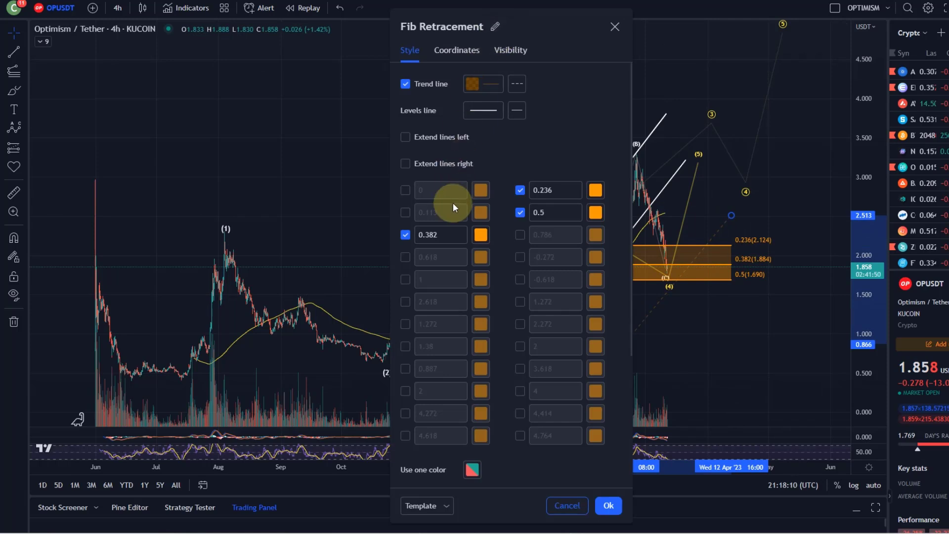
click(405, 257)
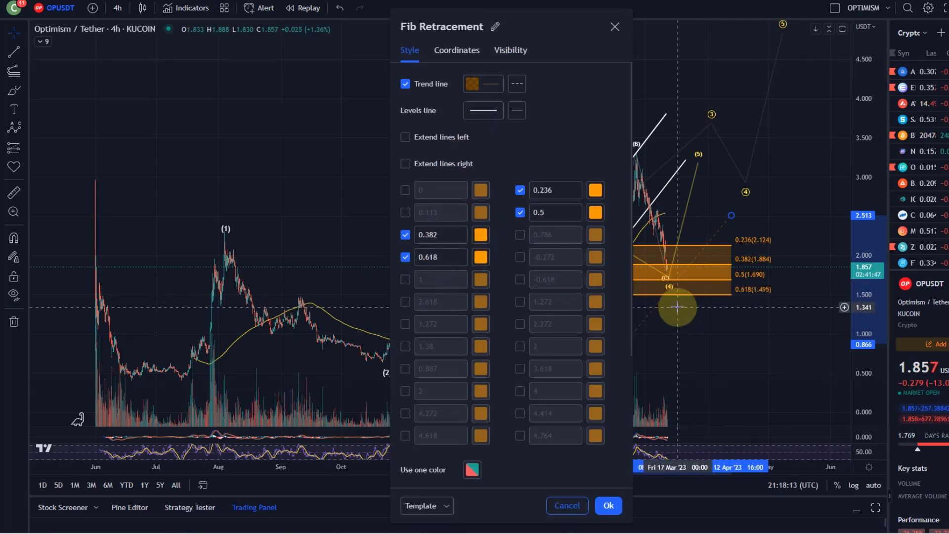
click(520, 235)
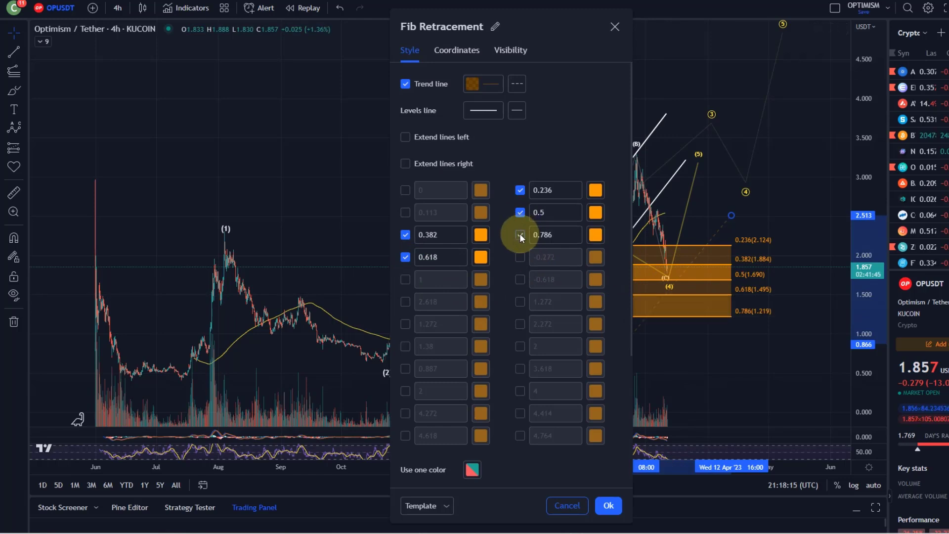
click(601, 509)
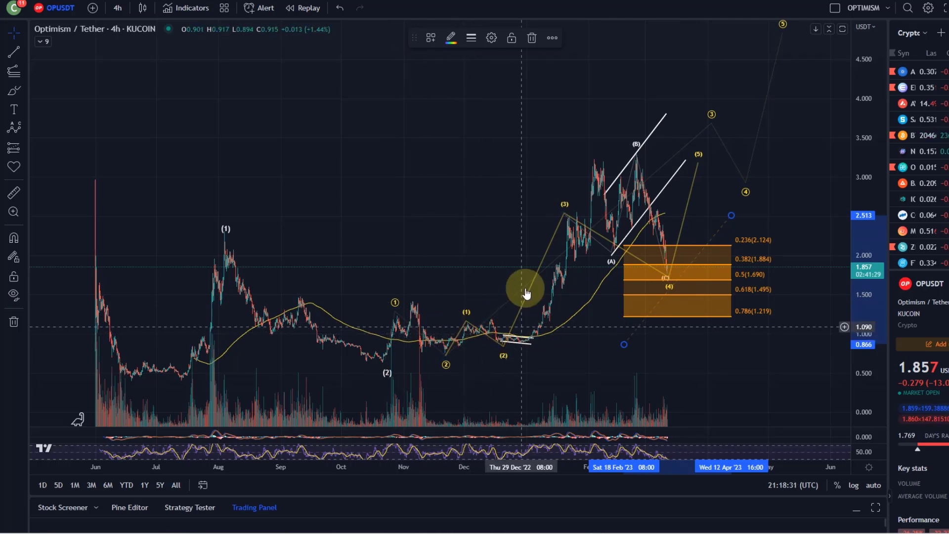
right_click(489, 169)
- Switch off the 0.786 and 0.618 levels in the orange retracement's settings
click(532, 60)
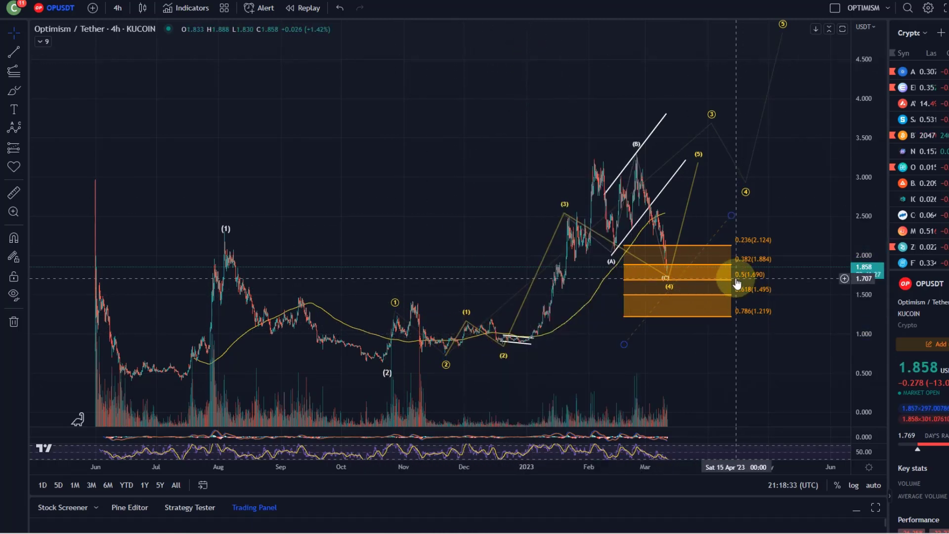
click(726, 283)
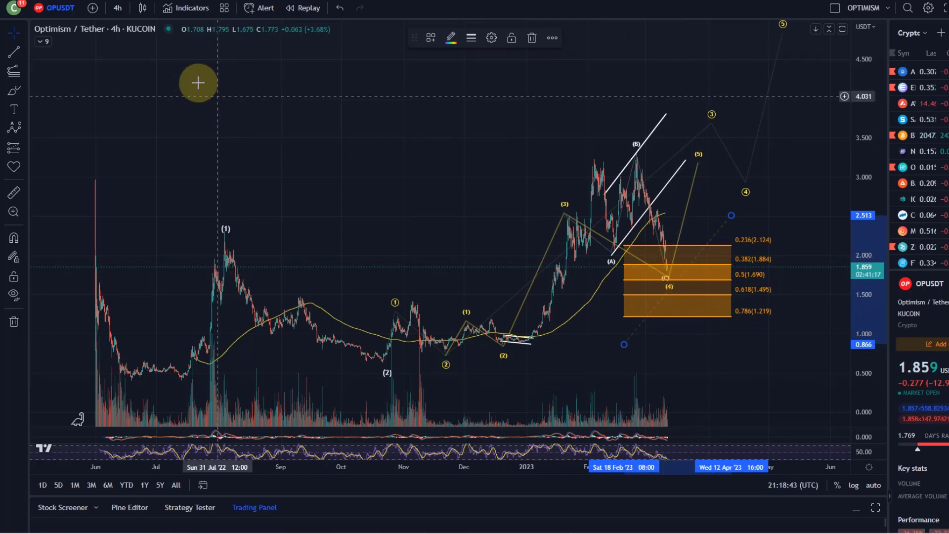
click(489, 38)
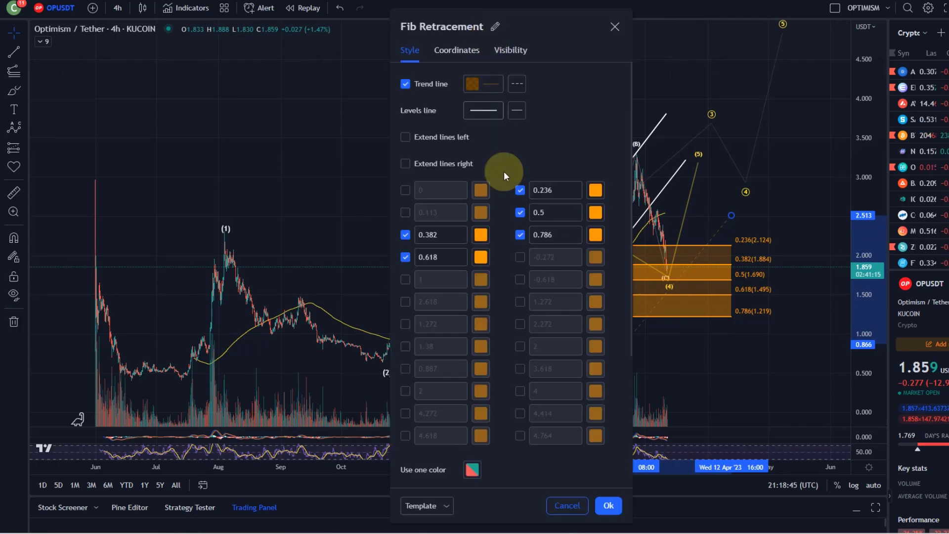
click(521, 238)
click(405, 256)
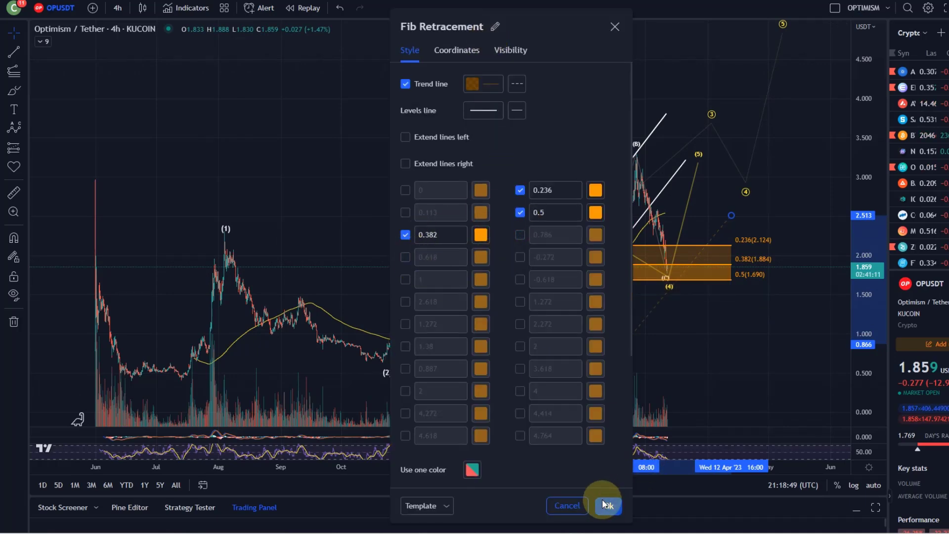
click(604, 503)
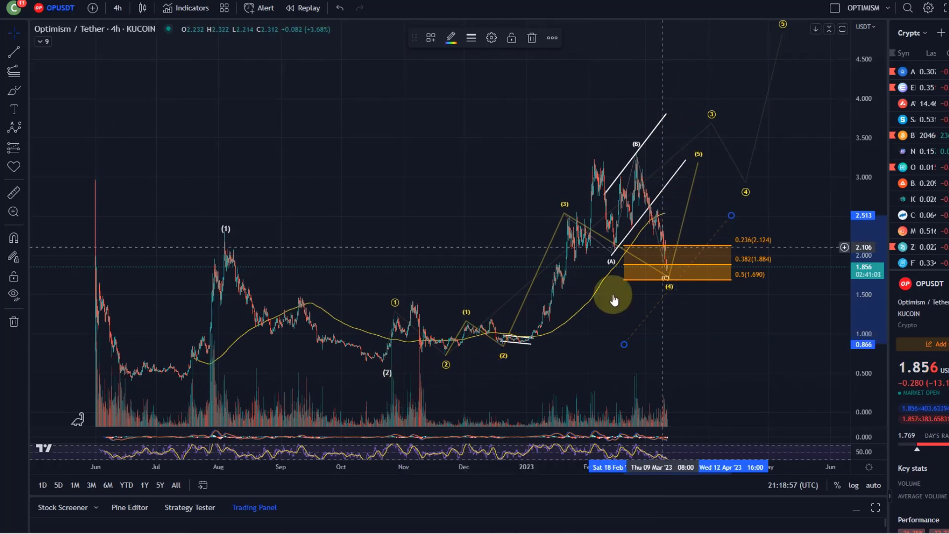
- Zoom the chart, enlarge the MACD pane, and bring February–March price action into view
scroll(519, 355, up, 3)
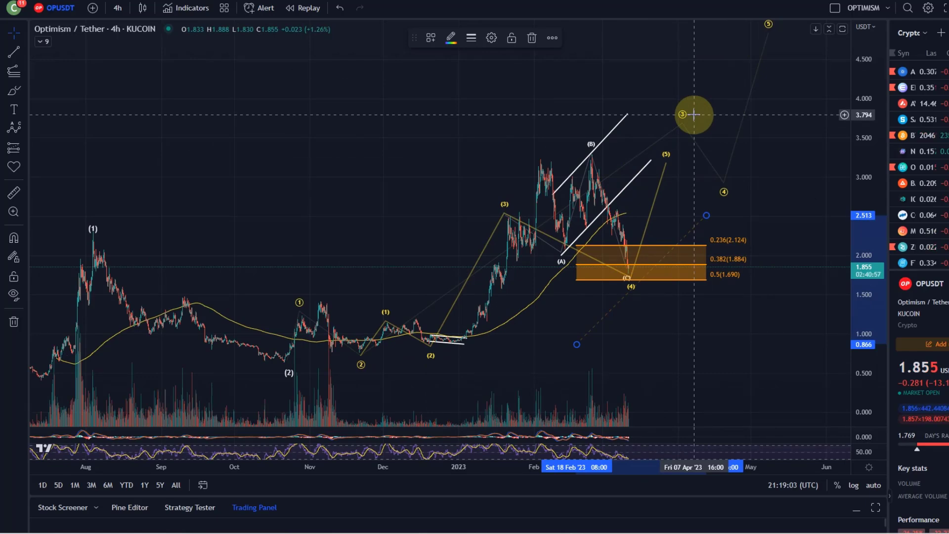
scroll(682, 318, up, 4)
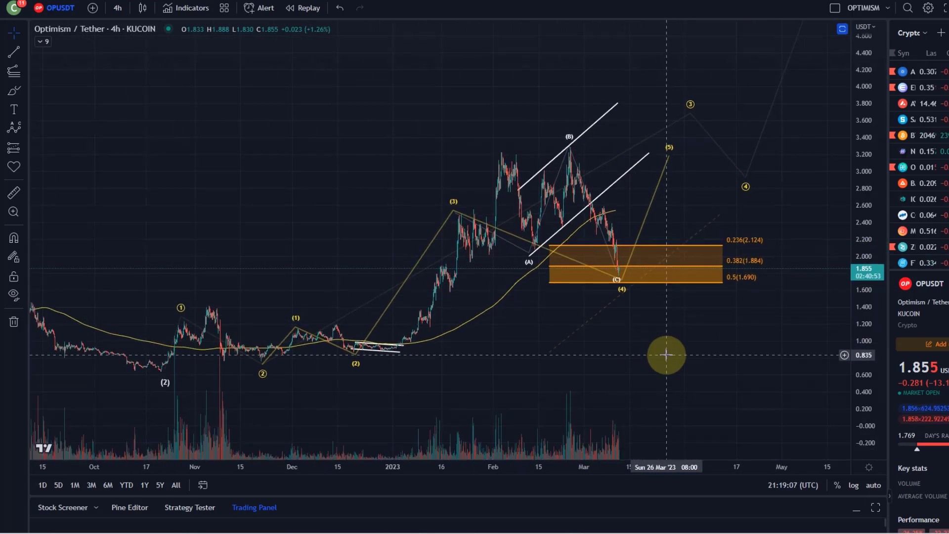
drag(529, 426, 498, 233)
scroll(663, 428, up, 5)
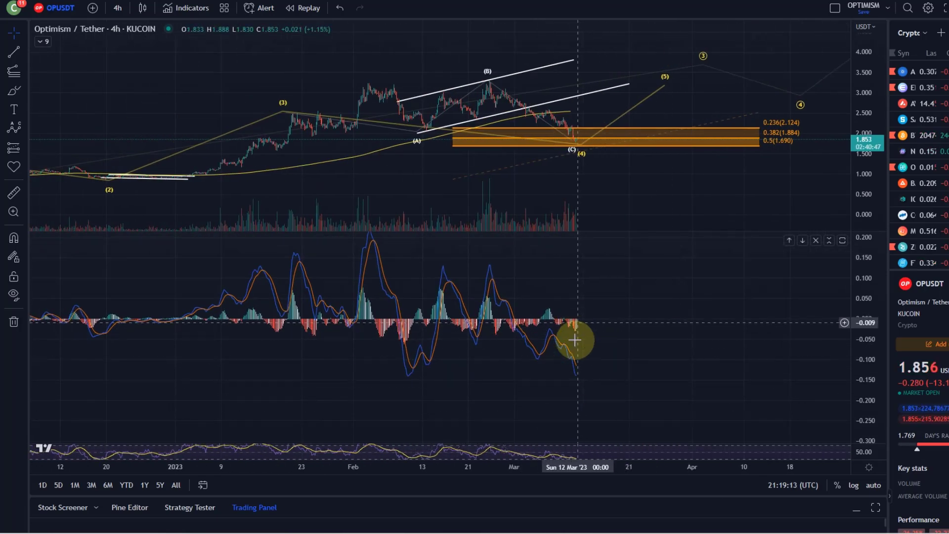
scroll(576, 345, up, 5)
drag(576, 346, 650, 367)
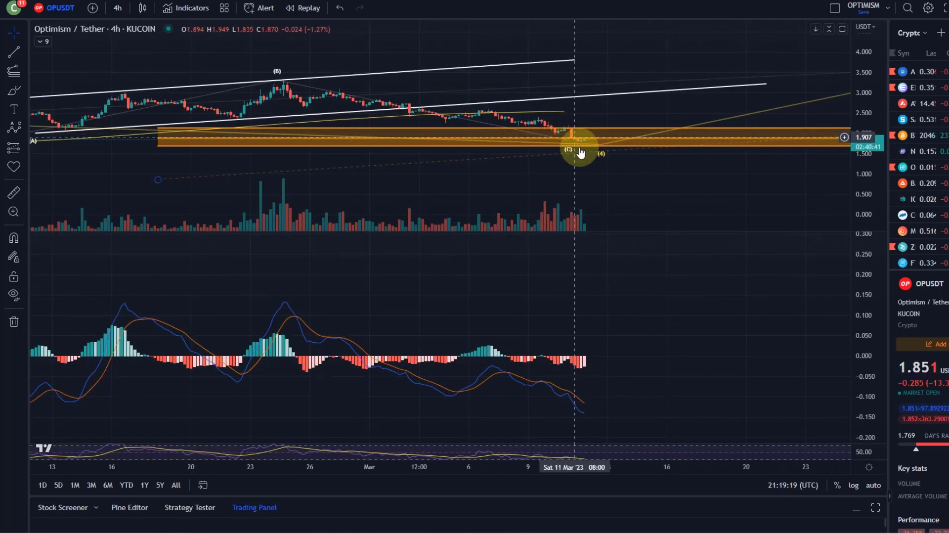
- Expand the RSI pane over the MACD pane and stretch the price scale vertically
drag(587, 450, 591, 244)
scroll(564, 396, down, 10)
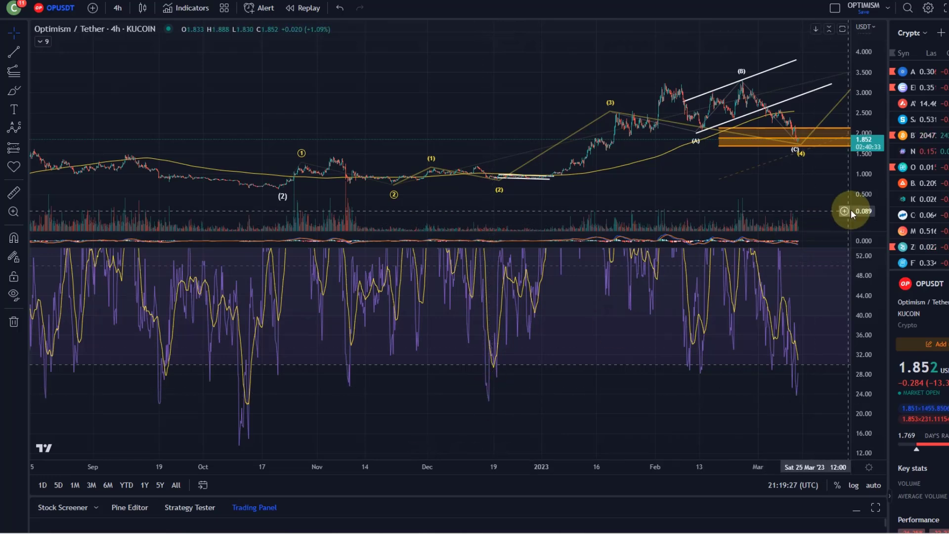
drag(852, 212, 844, 59)
- Pan the 4-hour chart back to the earlier wave 1 and 2 lows and adjust the zoom
drag(529, 195, 482, 80)
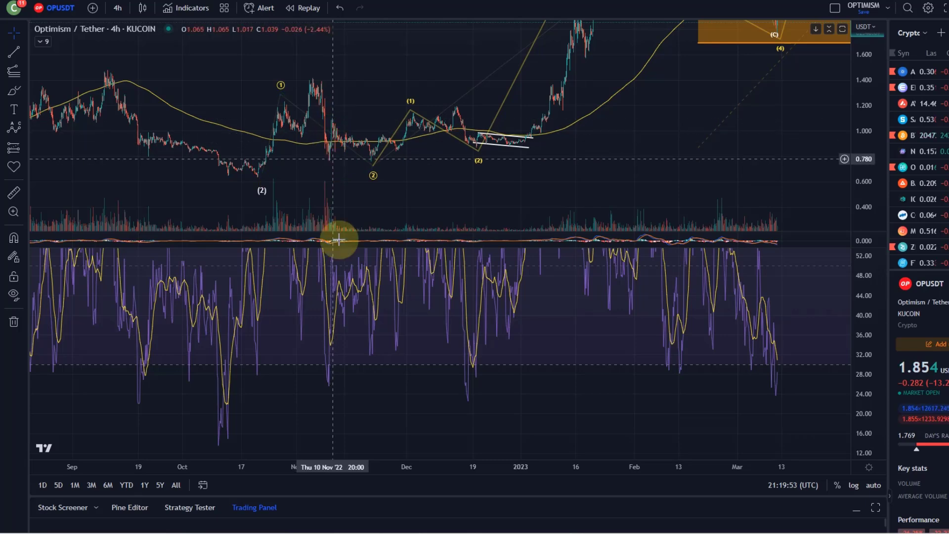
scroll(471, 324, down, 5)
scroll(670, 201, up, 5)
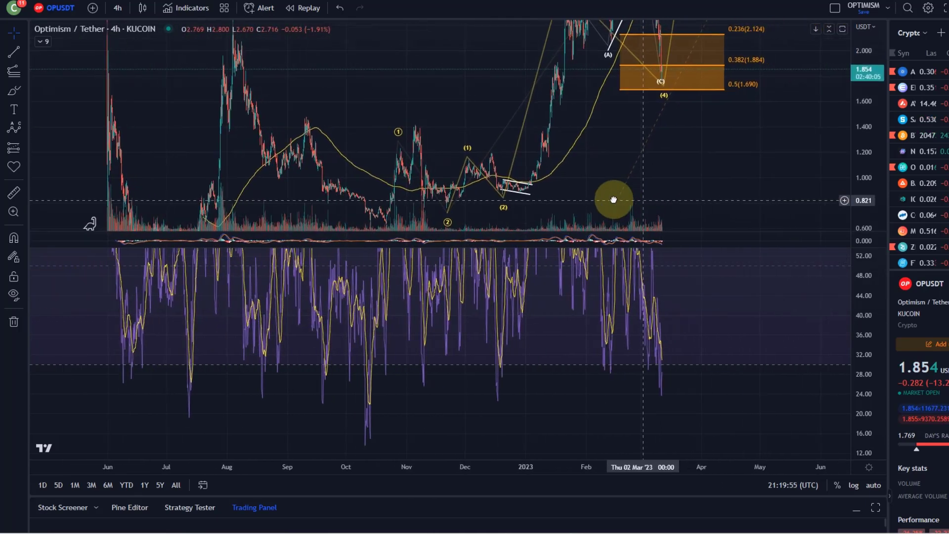
scroll(578, 171, up, 3)
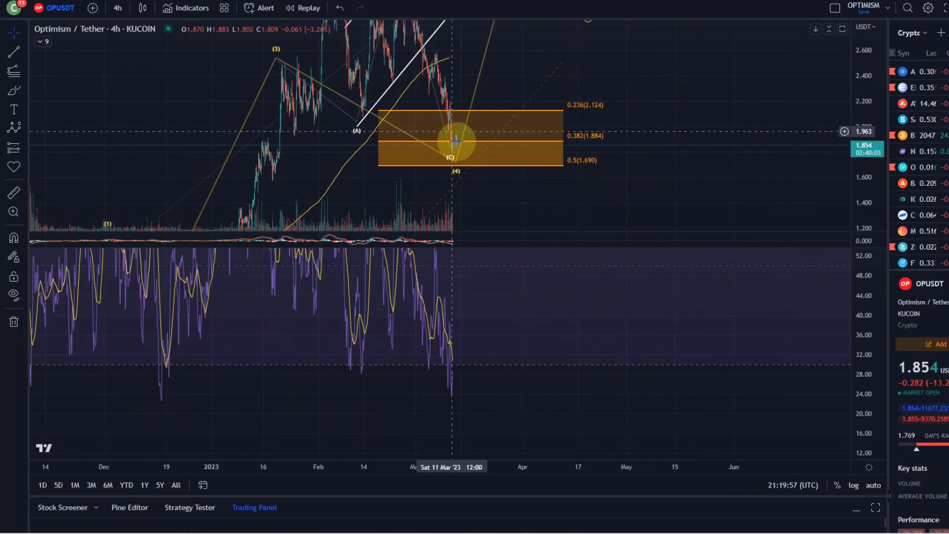
- Switch OPUSDT to the 1-hour timeframe and maximize the price pane, hiding RSI
click(127, 180)
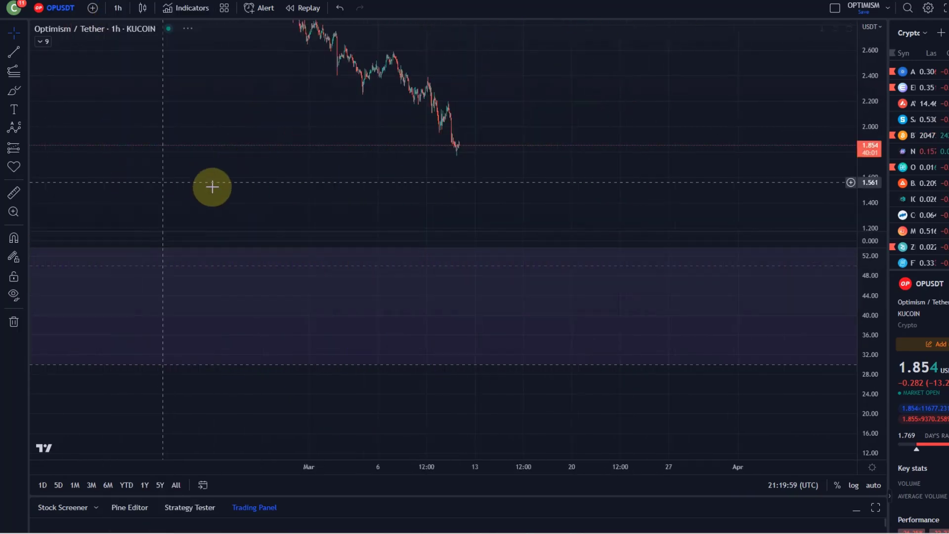
mouse_move(449, 201)
mouse_down()
mouse_move(305, 131)
mouse_move(396, 92)
mouse_move(547, 108)
mouse_move(451, 95)
mouse_move(454, 184)
mouse_up()
double_click(497, 95)
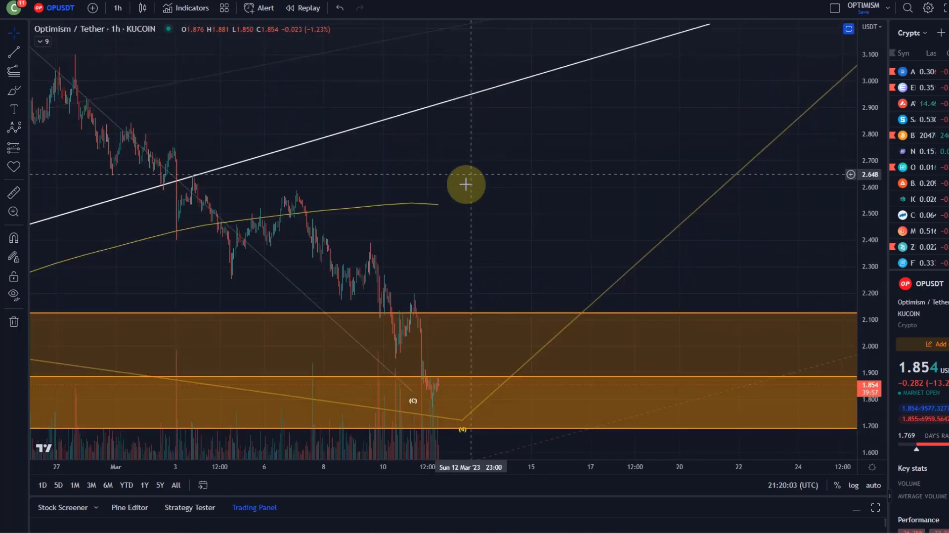
- Frame late February to March with the orange wave-4 zones and empty future space on the right
drag(523, 184, 660, 85)
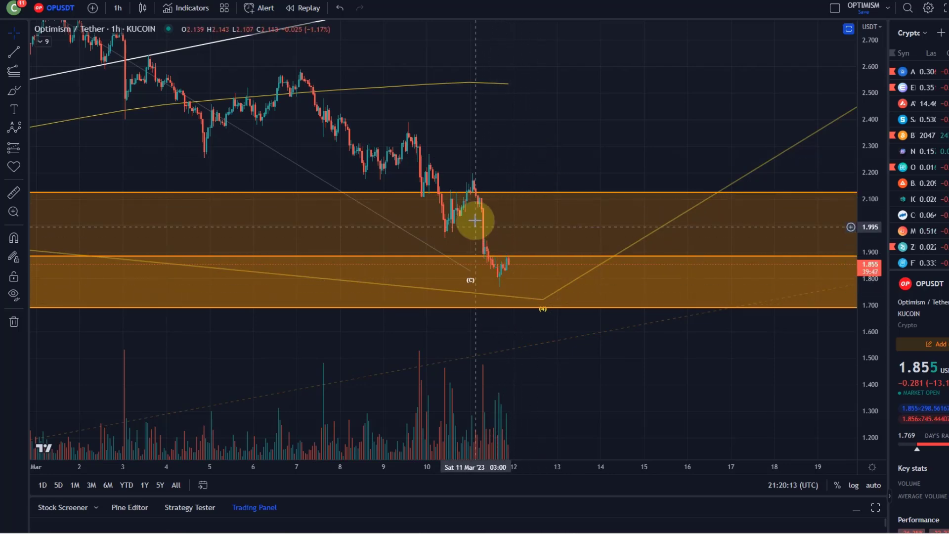
drag(488, 273, 592, 275)
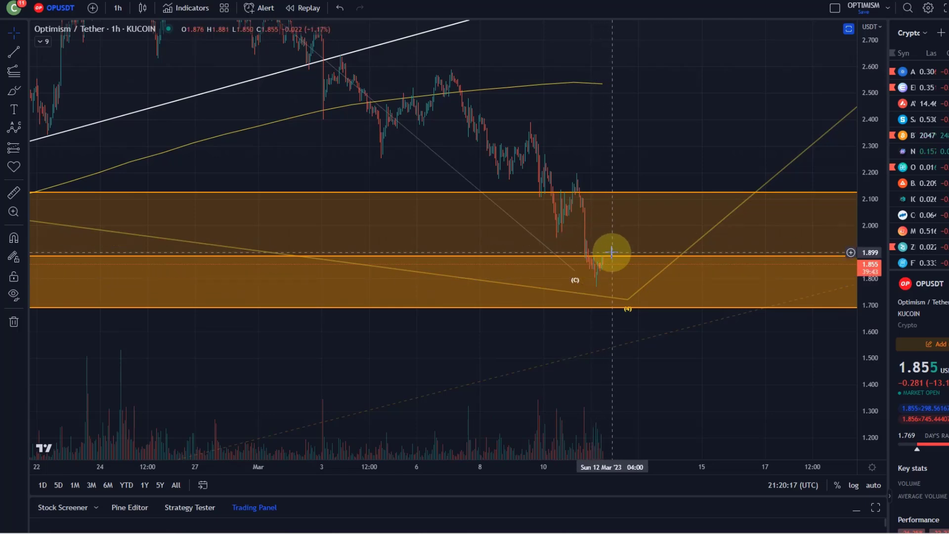
scroll(662, 389, down, 3)
drag(662, 389, 426, 361)
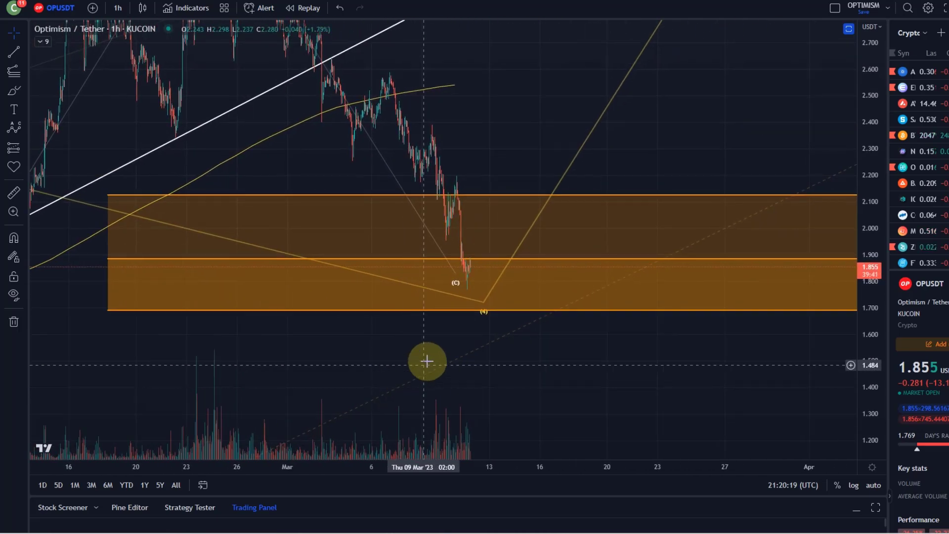
click(13, 51)
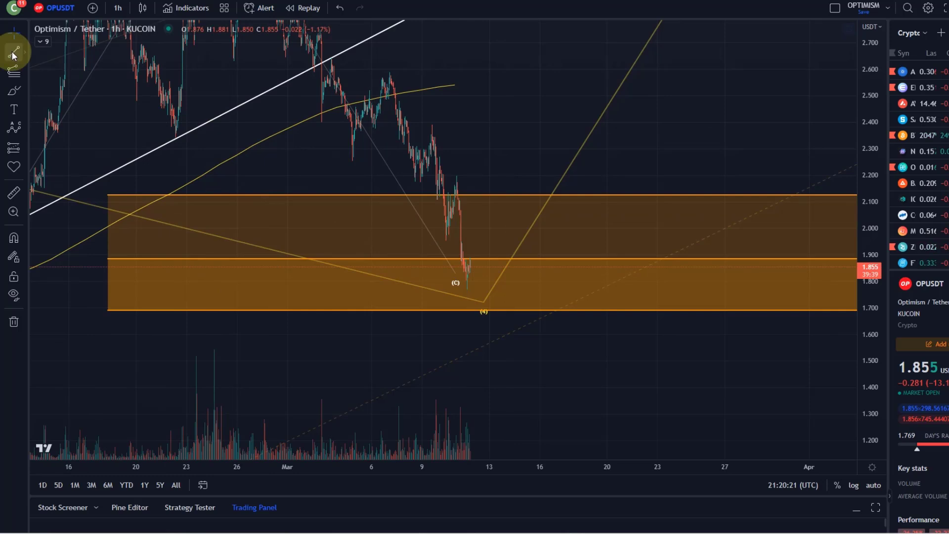
click(388, 71)
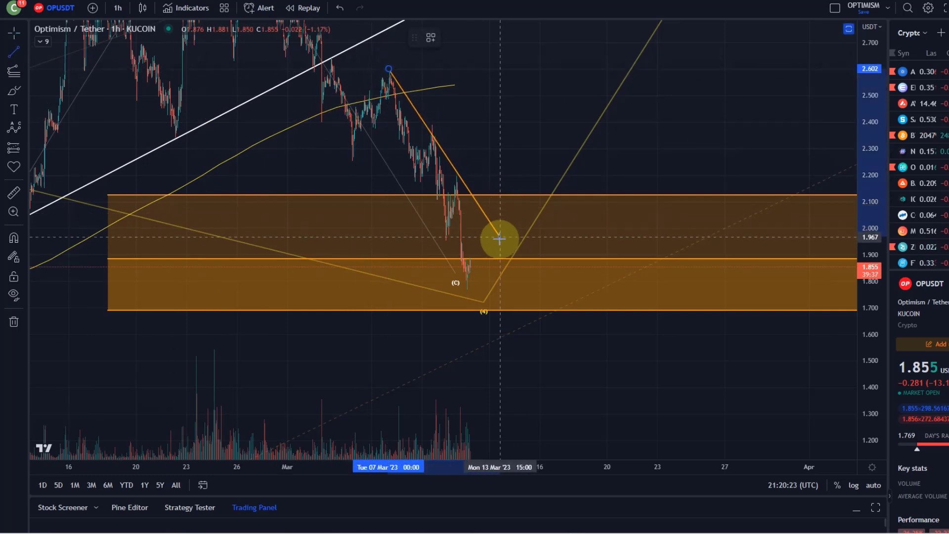
click(527, 279)
scroll(517, 112, down, 4)
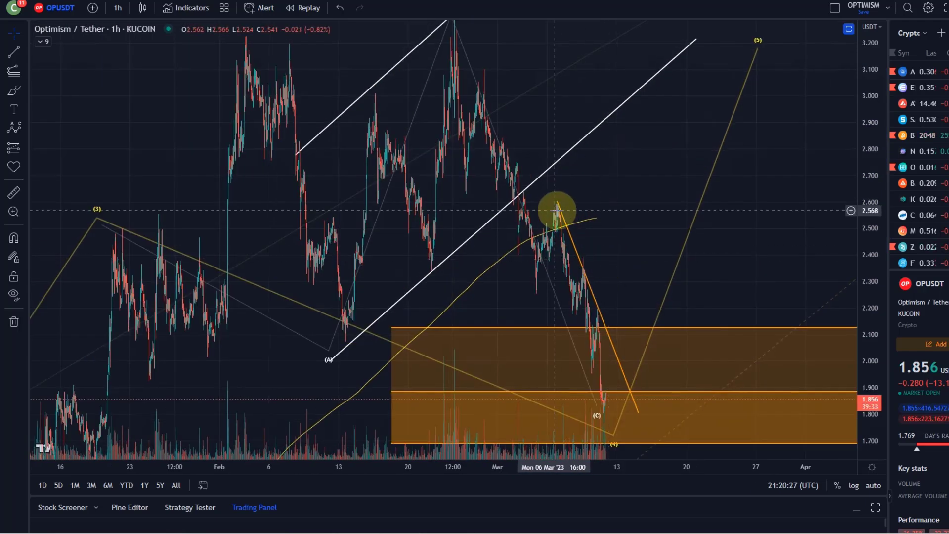
drag(556, 210, 545, 150)
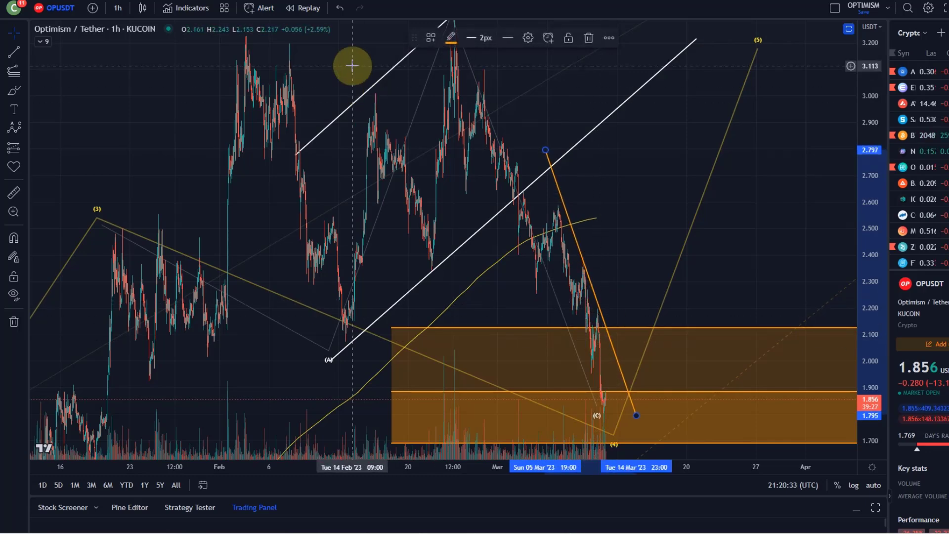
key(Delete)
scroll(716, 205, up, 4)
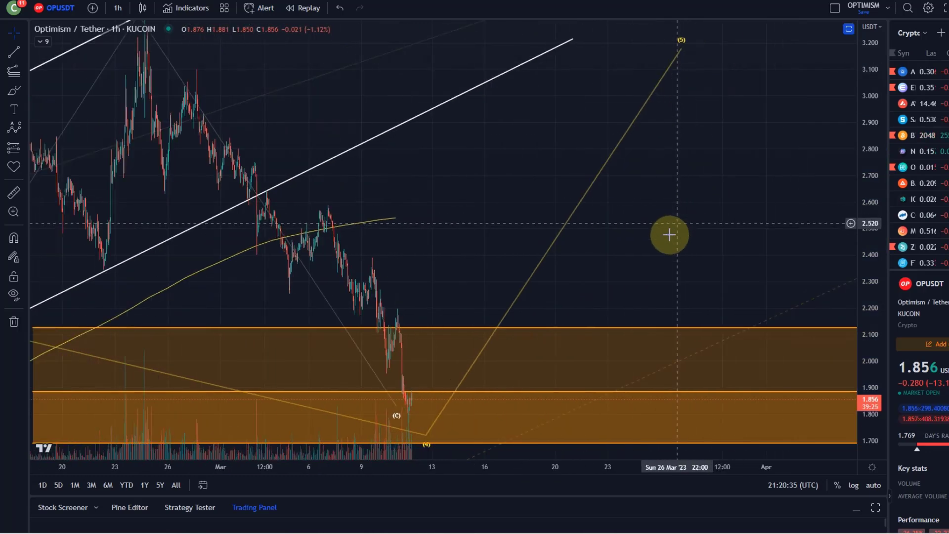
drag(669, 235, 726, 155)
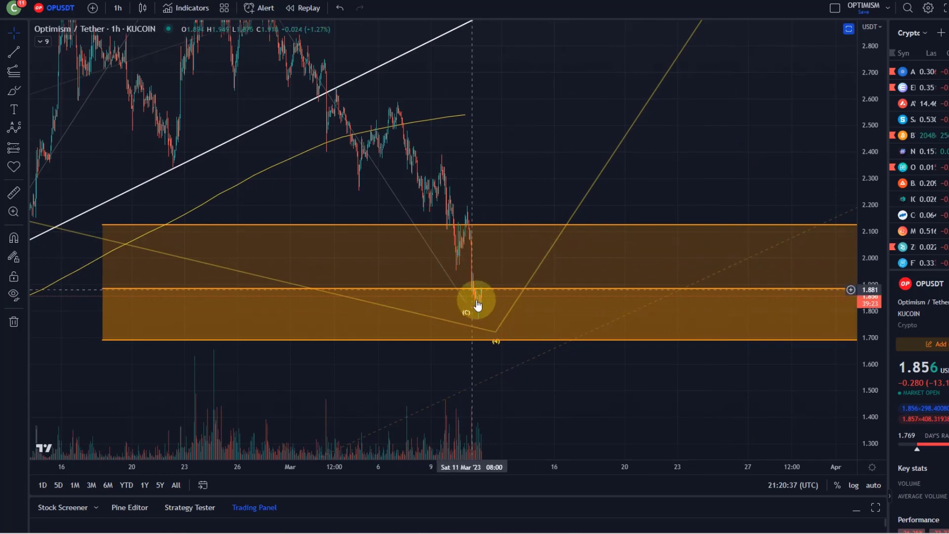
scroll(449, 300, up, 2)
drag(380, 268, 529, 247)
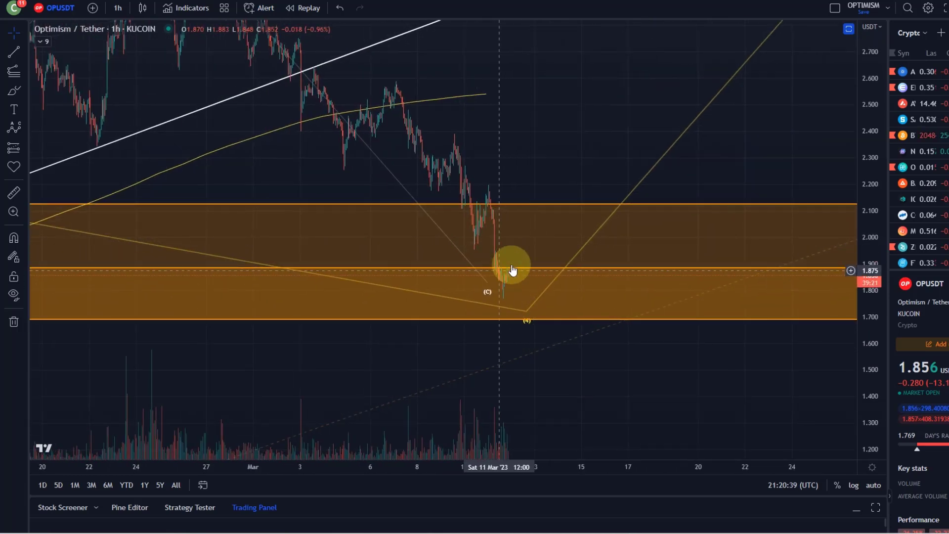
- Draw a Fib Retracement from the Mar 10 high near 2.197 down to the recent low
click(27, 73)
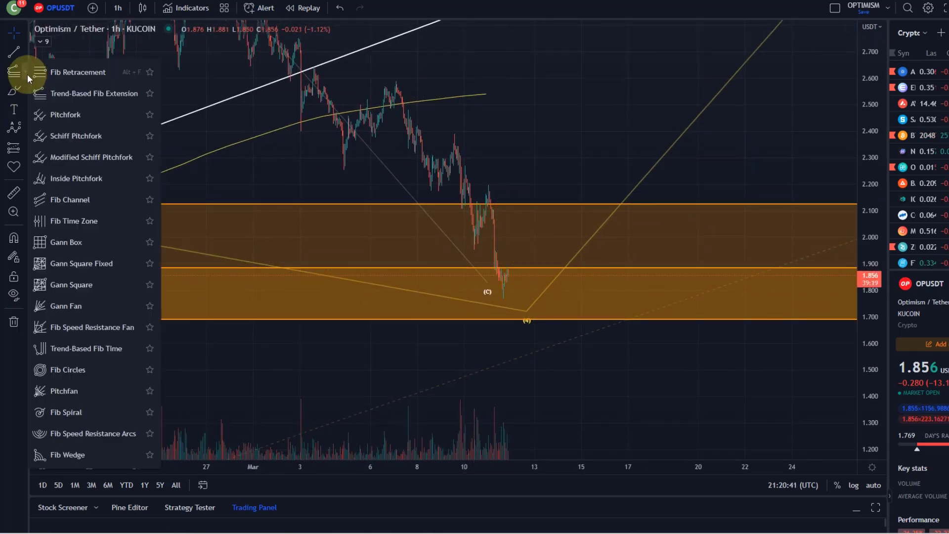
click(82, 73)
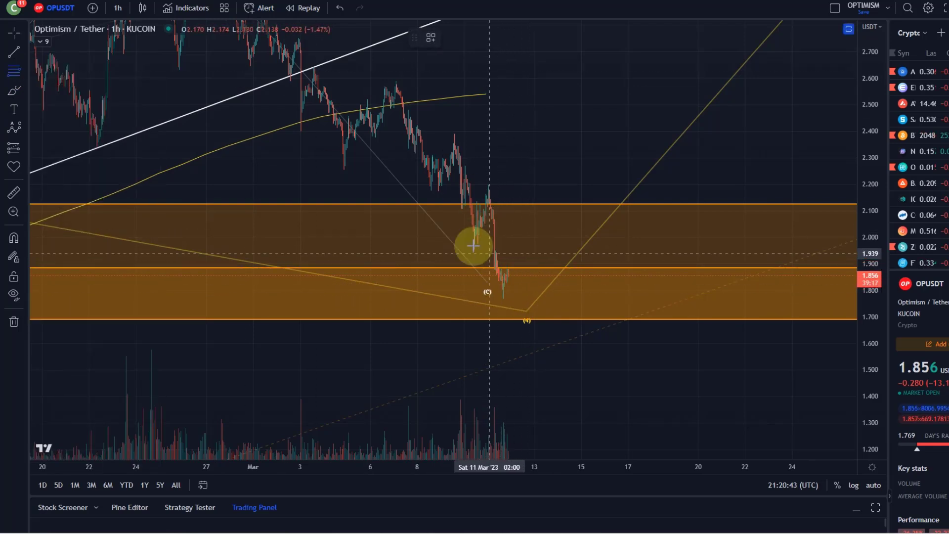
click(478, 185)
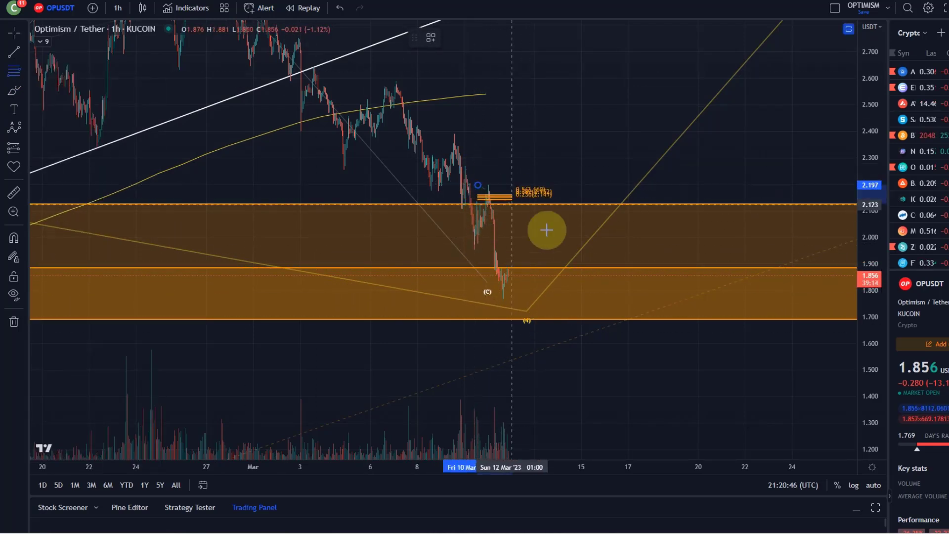
click(602, 297)
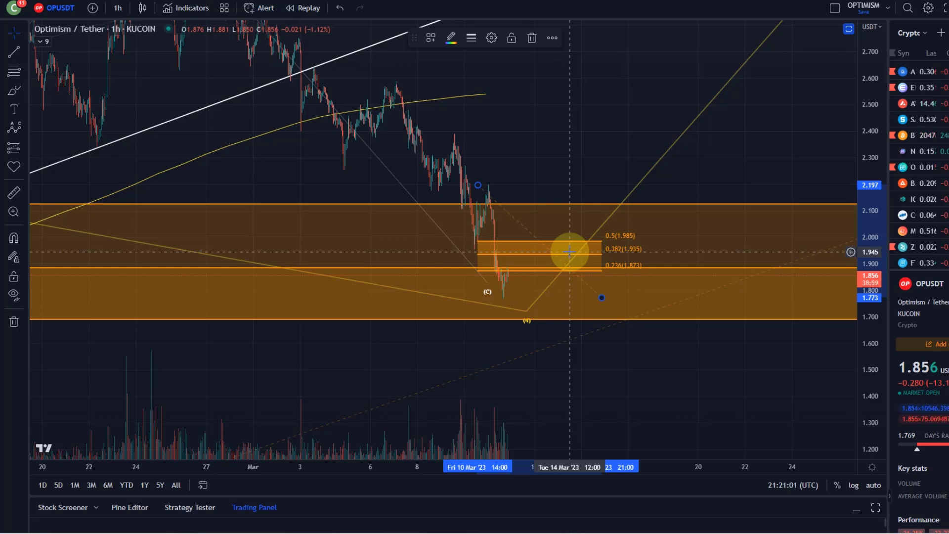
- Zoom out and compress the price scale to bring the earlier wave (3) high into view
scroll(801, 336, down, 5)
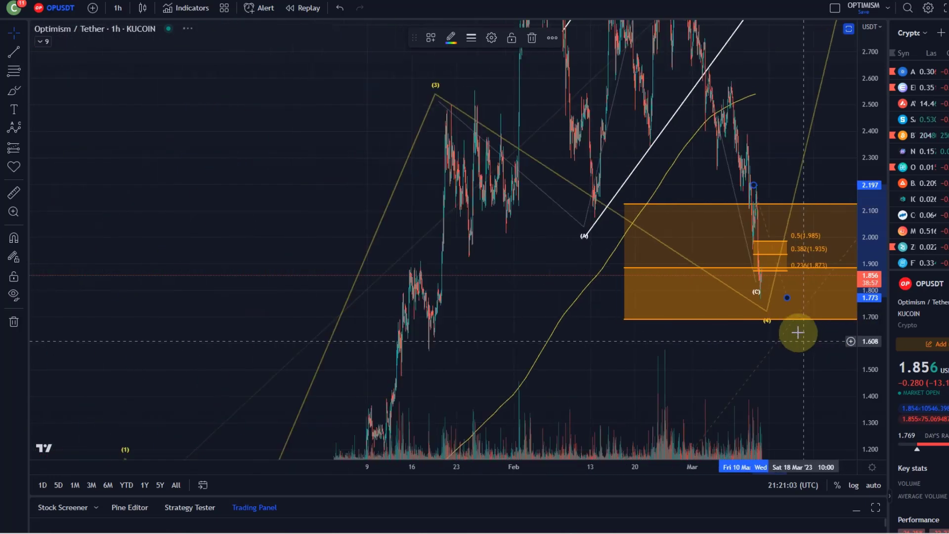
click(691, 352)
drag(691, 351, 360, 373)
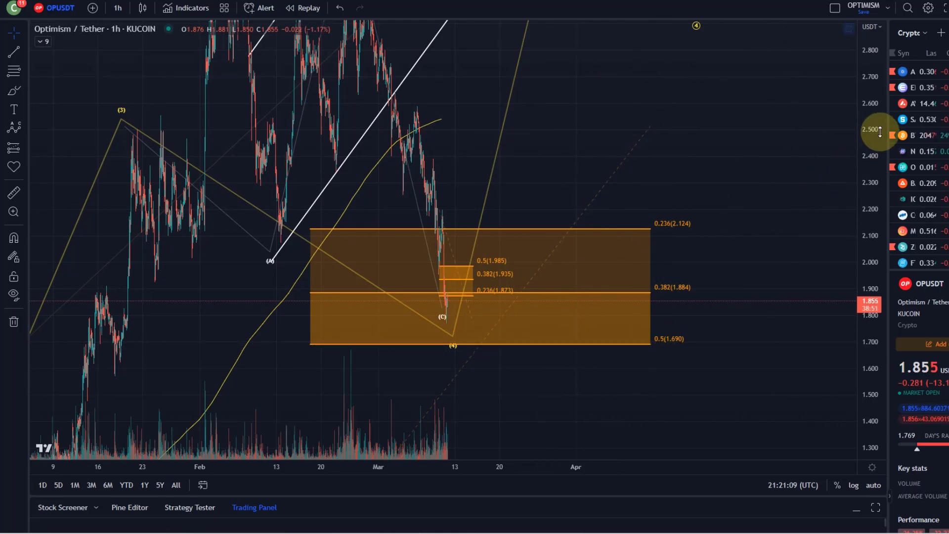
drag(874, 133, 924, 329)
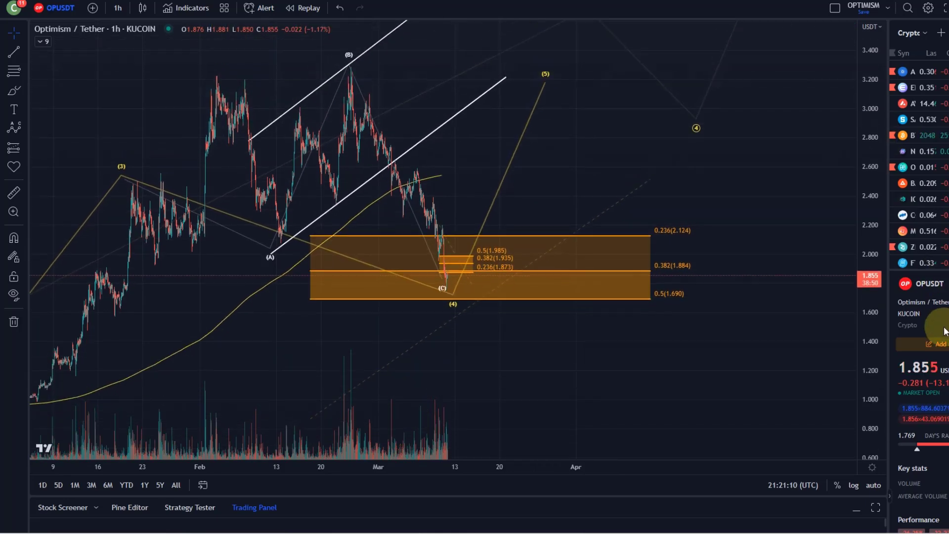
- Drag the impulse's wave (5) point up from about 3.19 to about 3.506
click(451, 280)
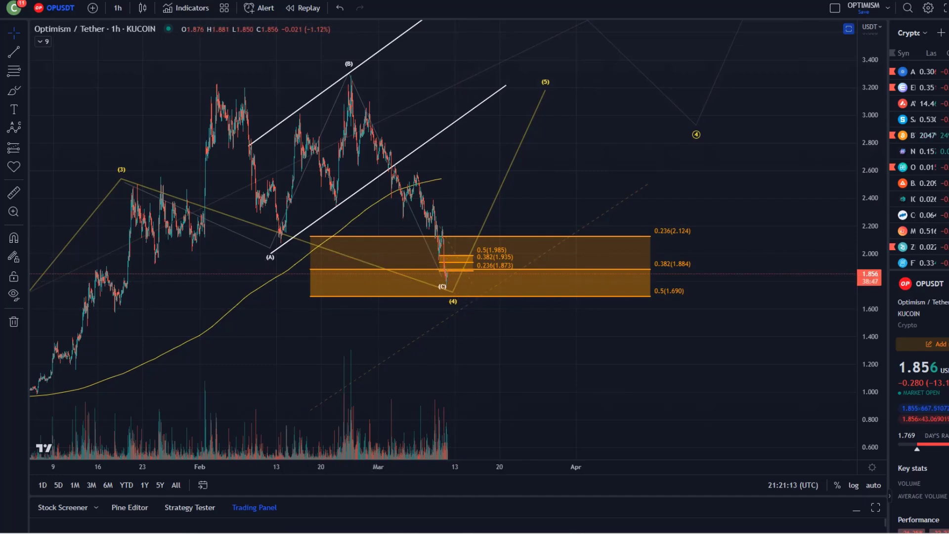
drag(522, 243, 637, 256)
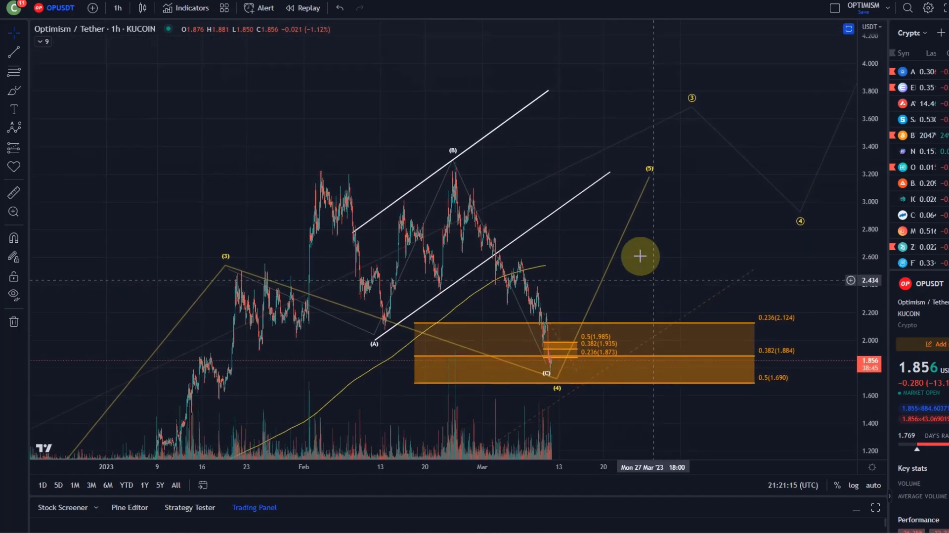
drag(650, 176, 635, 131)
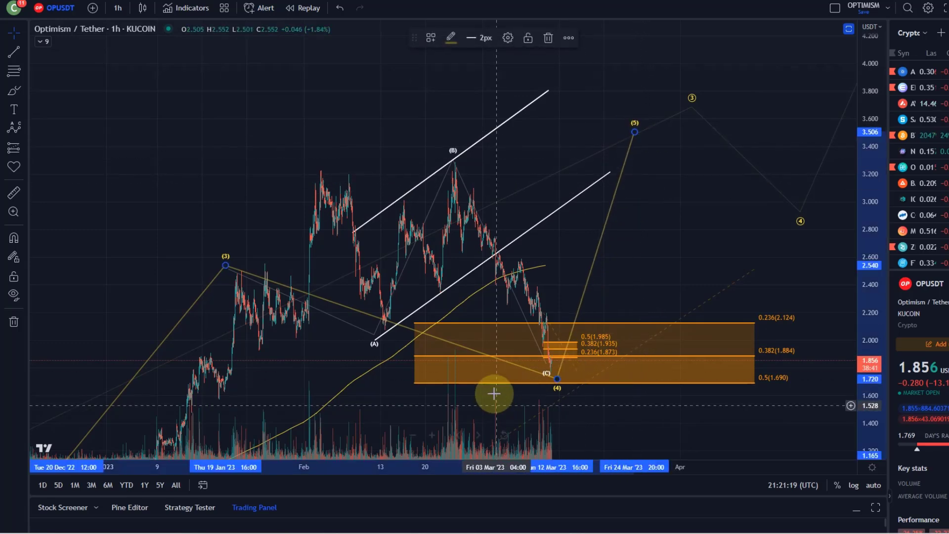